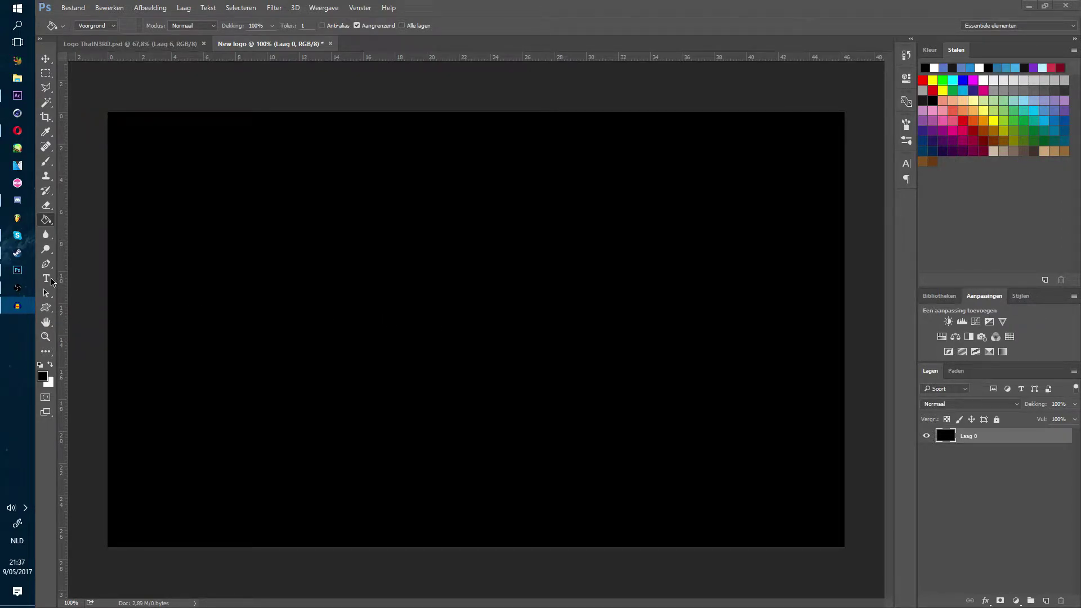
Add the horizontal text "ThatNerd" on the black canvas and colour it white
{"action": "left_click", "coordinate": [48, 282]}
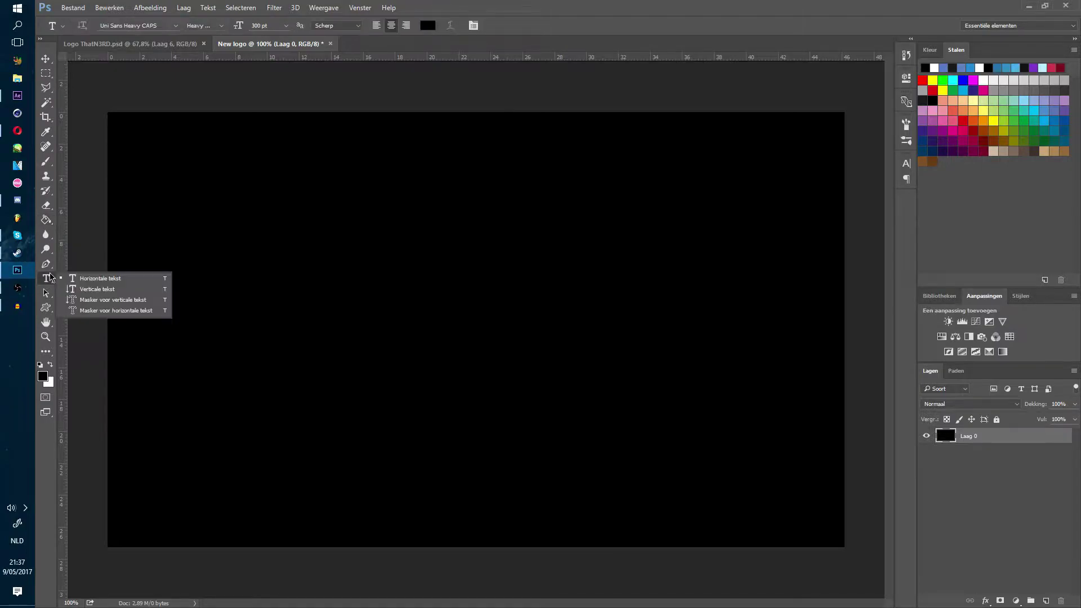
{"action": "left_click", "coordinate": [354, 280]}
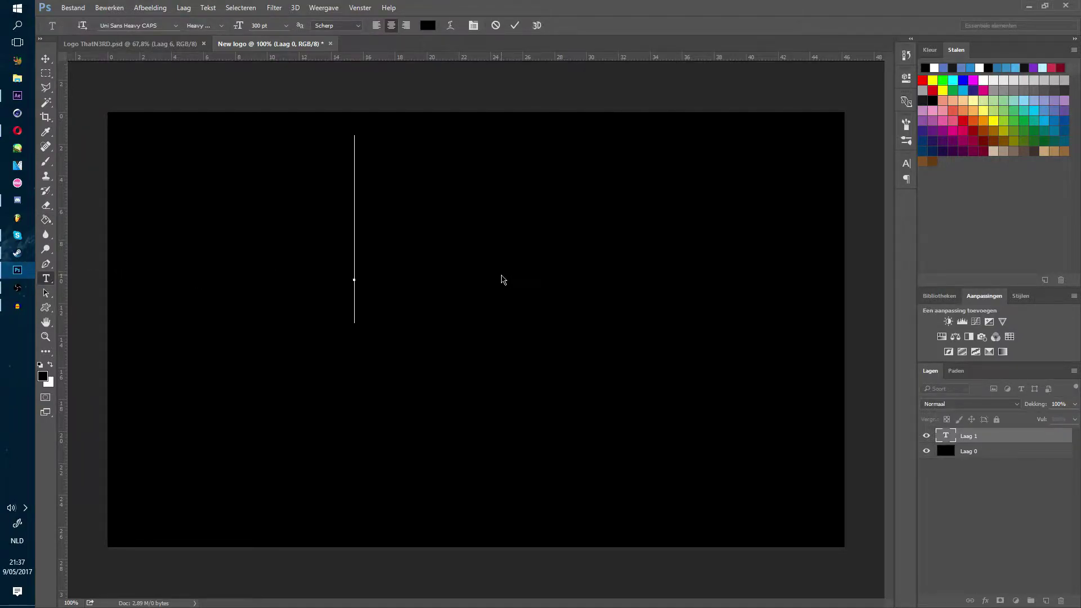
{"action": "type", "text": "ThatN3RD"}
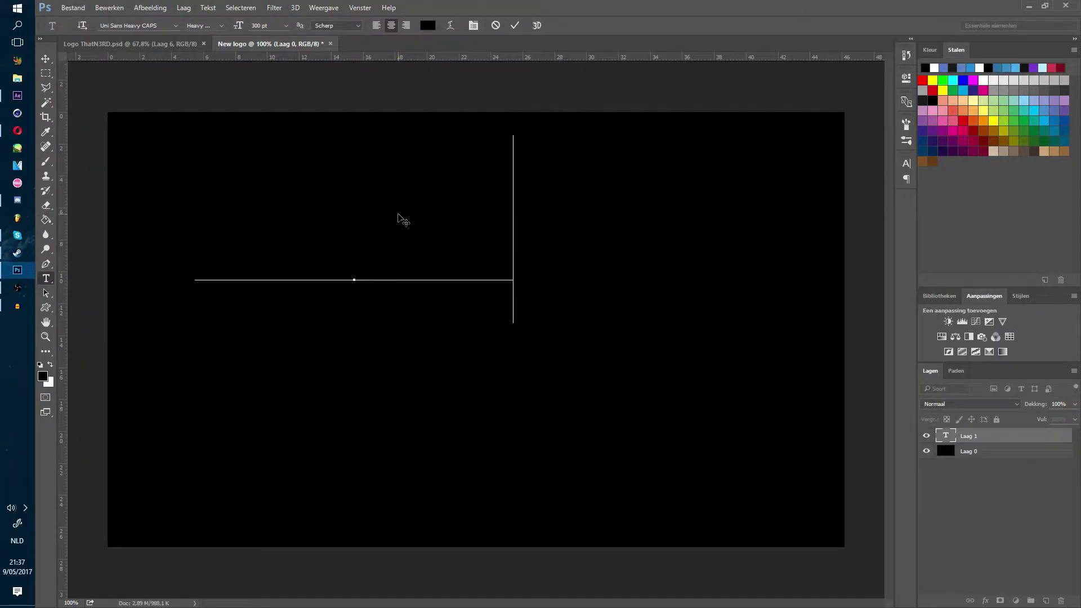
{"action": "key", "text": "ctrl+a"}
{"action": "left_click", "coordinate": [433, 27]}
{"action": "left_click_drag", "start_coordinate": [227, 231], "coordinate": [28, 148]}
{"action": "left_click", "coordinate": [390, 174]}
Scale the ThatNerd text down to about 228 pt and centre it on the canvas
{"action": "left_click", "coordinate": [46, 59]}
{"action": "left_click_drag", "start_coordinate": [454, 193], "coordinate": [585, 293]}
{"action": "key", "text": "ctrl+t"}
{"action": "left_click_drag", "start_coordinate": [69, 235], "coordinate": [170, 257]}
{"action": "key", "text": "Return"}
{"action": "left_click_drag", "start_coordinate": [580, 290], "coordinate": [585, 285]}
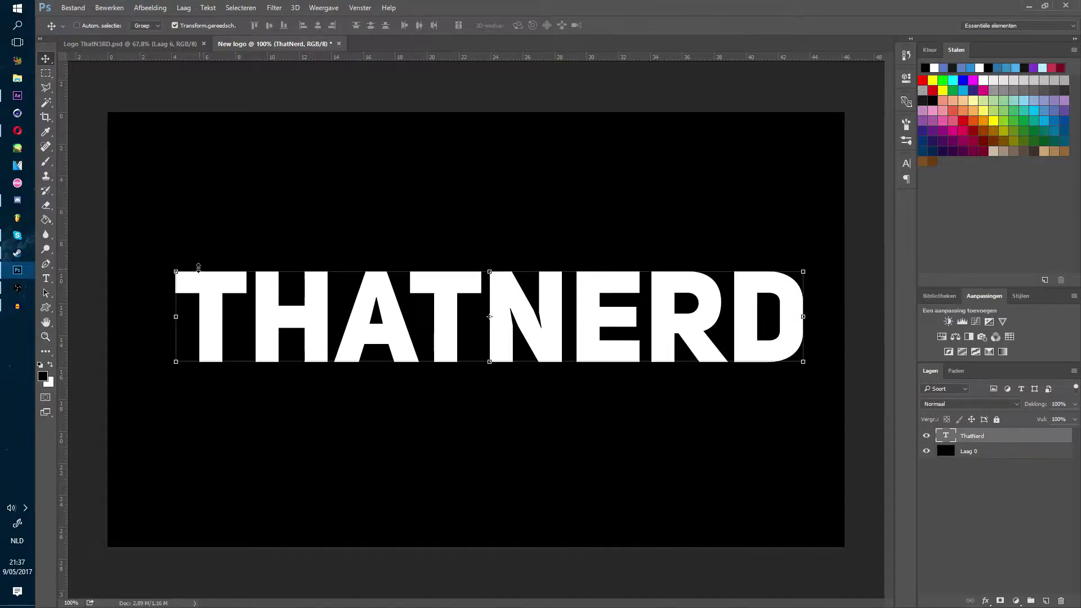
Select all characters of the ThatNerd text for editing
{"action": "left_click", "coordinate": [46, 278]}
{"action": "left_click", "coordinate": [346, 297]}
{"action": "key", "text": "ctrl+a"}
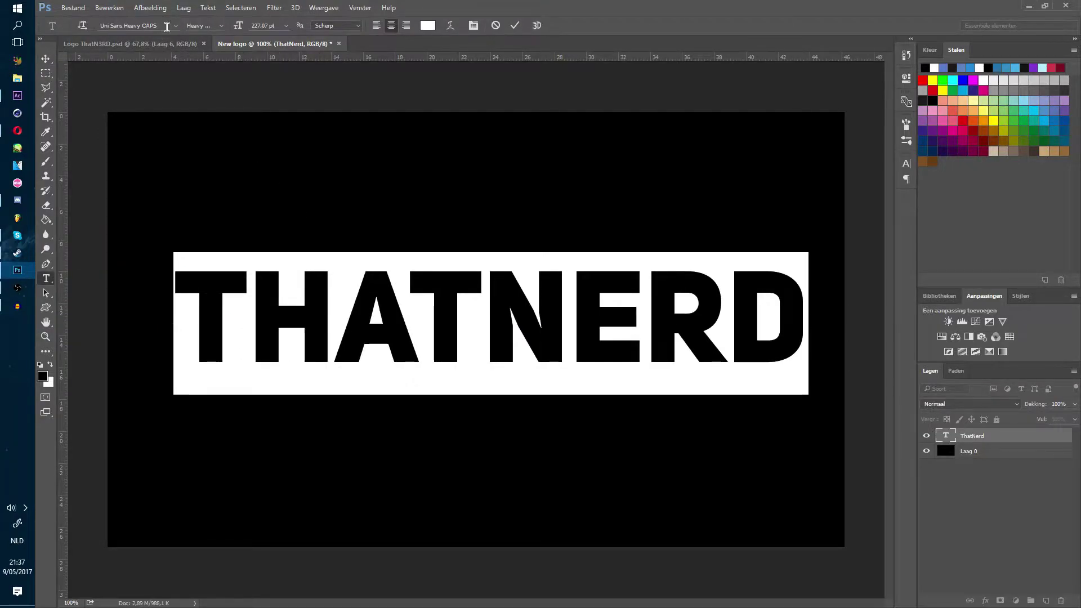
Switch to the browser and preview "ThatNerd" in DaFont's Script > Calligraphy fonts
{"action": "left_click", "coordinate": [9, 133]}
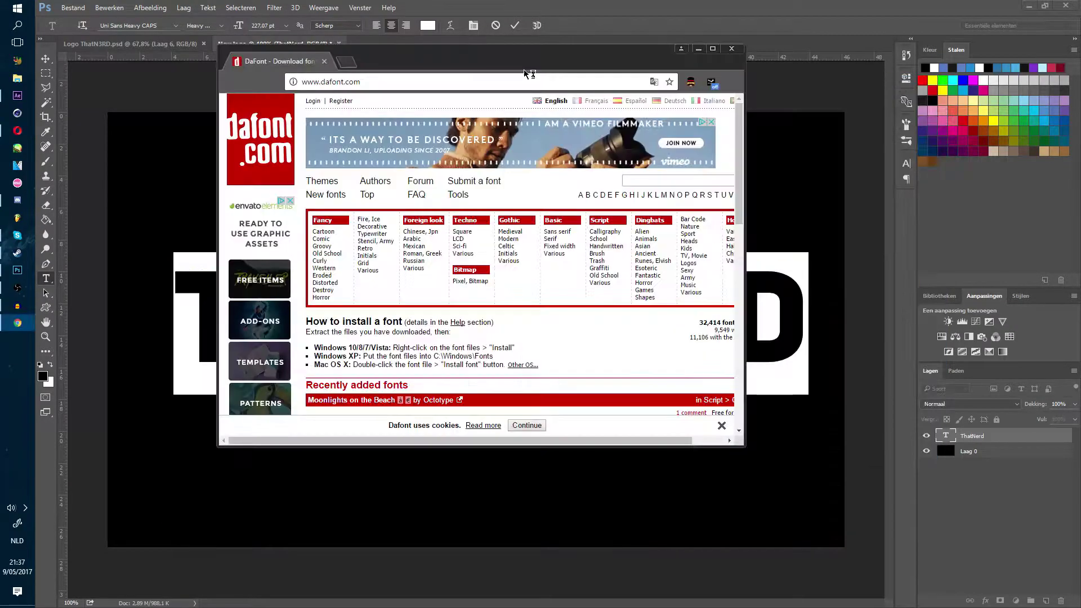
{"action": "double_click", "coordinate": [533, 61]}
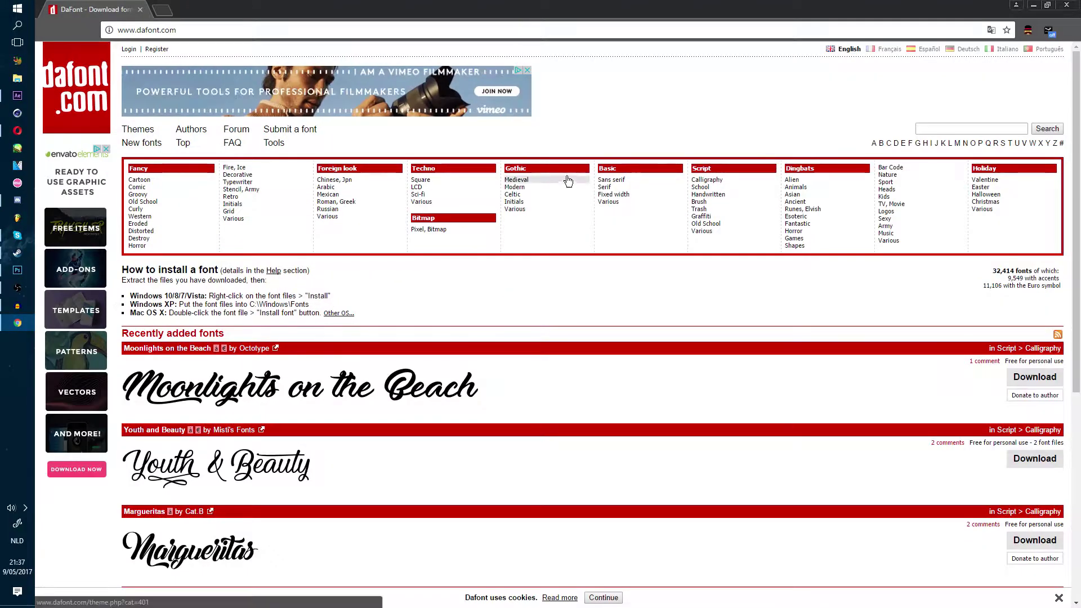
{"action": "left_click", "coordinate": [734, 182]}
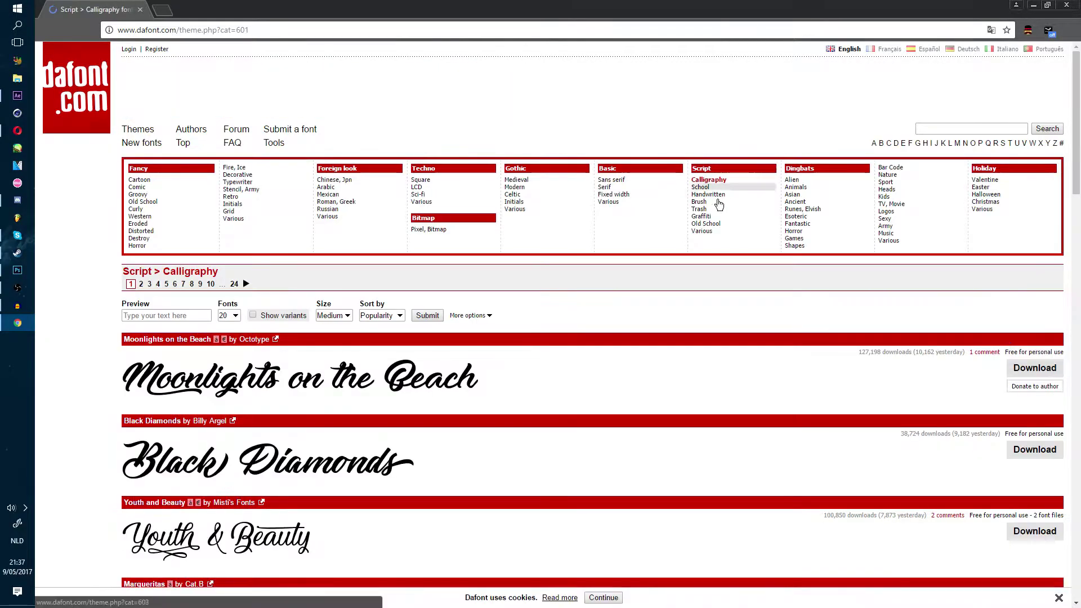
{"action": "left_click", "coordinate": [190, 313]}
{"action": "type", "text": "Tha"}
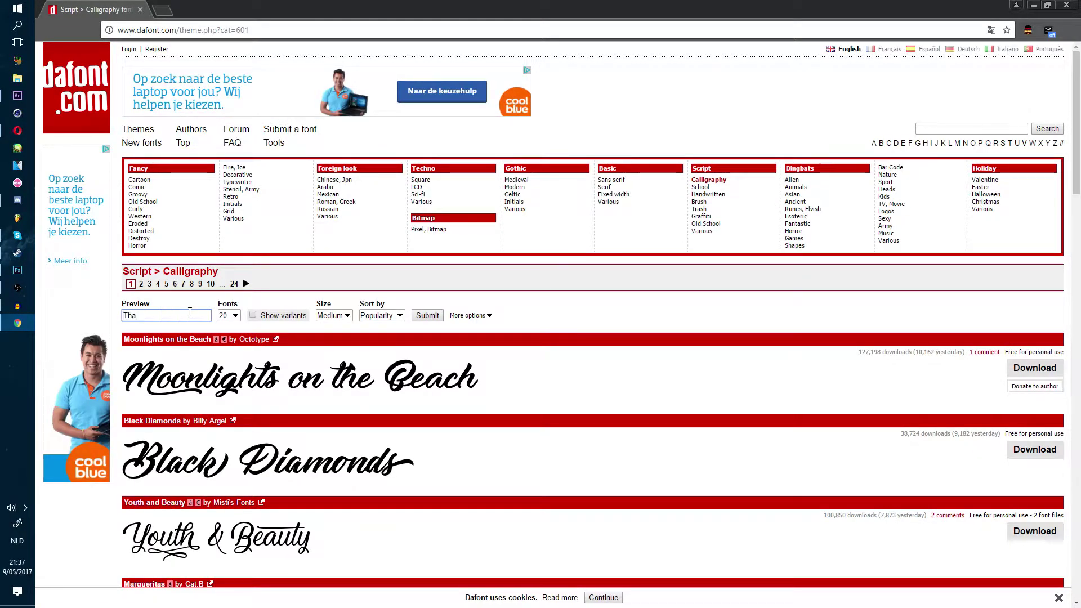
{"action": "type", "text": "tNerd"}
{"action": "key", "text": "Return"}
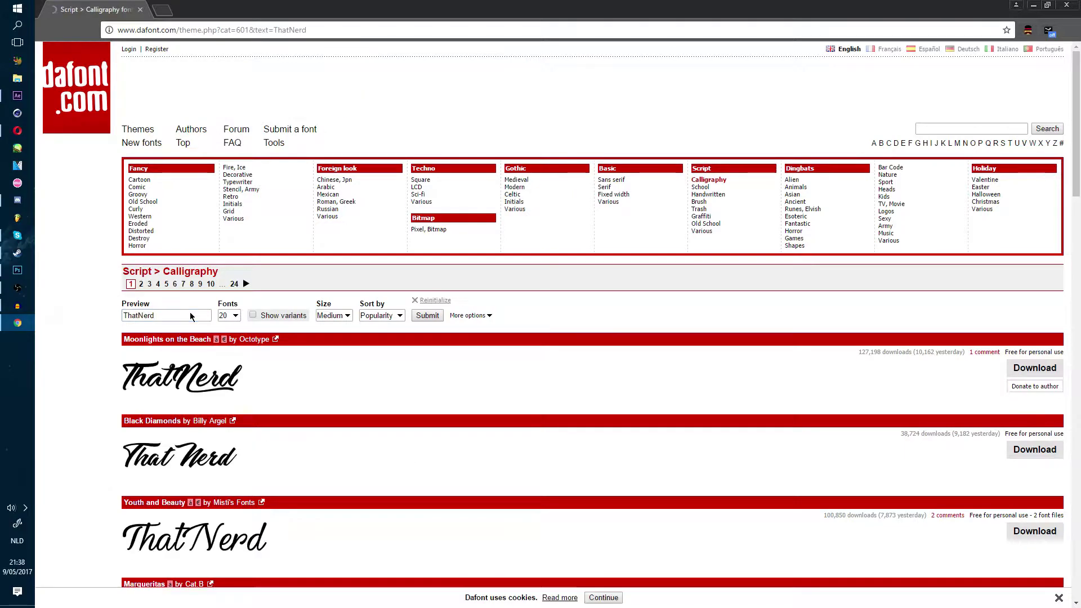
Compare the "ThatNerd" previews of DaFont's Calligraphy, School and Handwritten script fonts
{"action": "scroll", "coordinate": [229, 403], "scroll_direction": "down", "scroll_amount": 5}
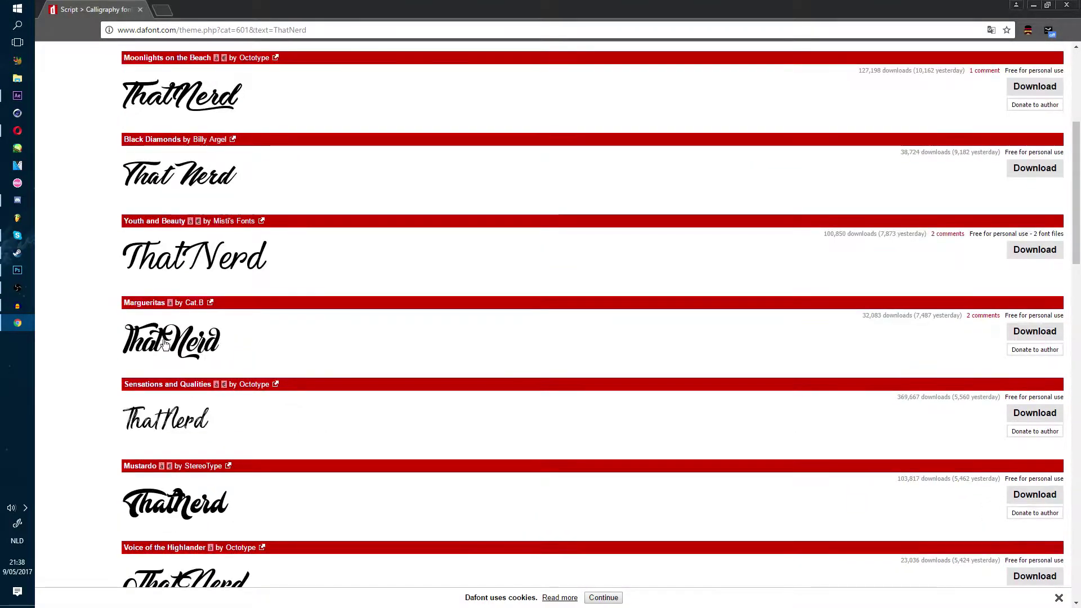
{"action": "scroll", "coordinate": [242, 459], "scroll_direction": "down", "scroll_amount": 4}
{"action": "scroll", "coordinate": [208, 419], "scroll_direction": "down", "scroll_amount": 10}
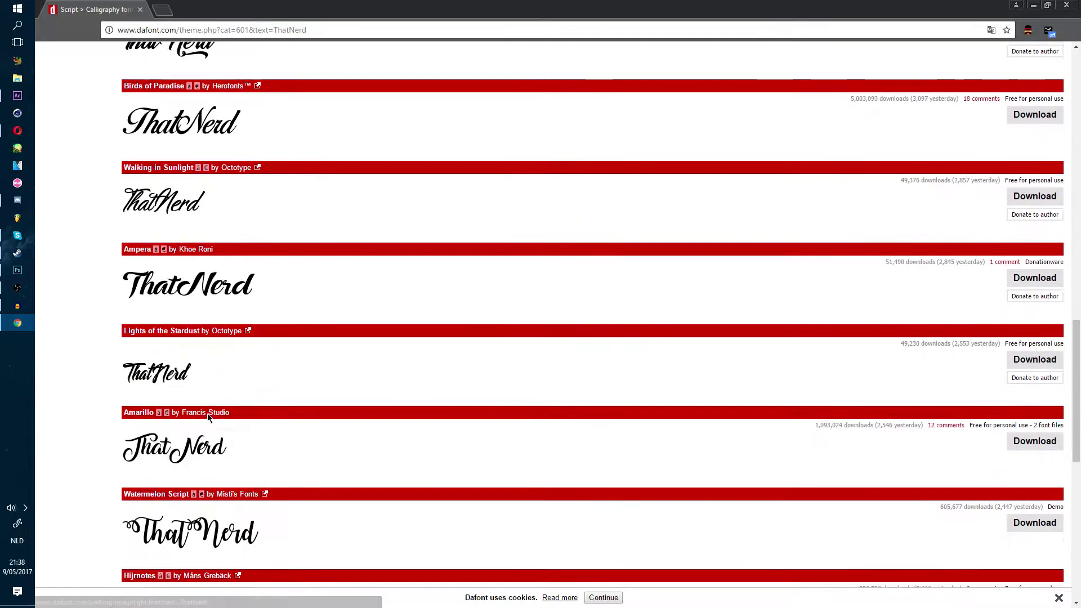
{"action": "scroll", "coordinate": [262, 417], "scroll_direction": "down", "scroll_amount": 4}
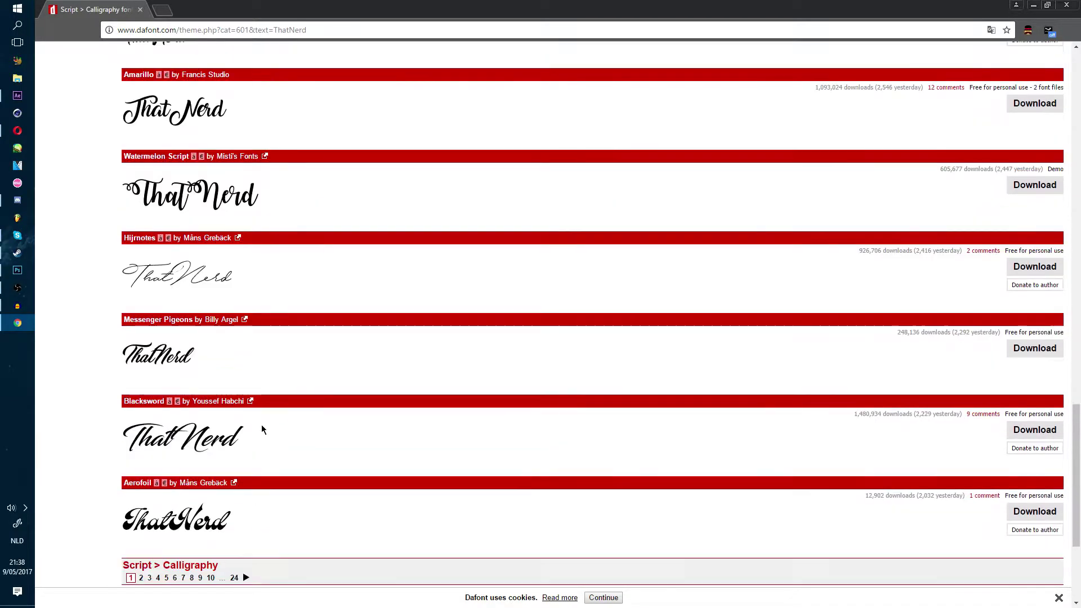
{"action": "scroll", "coordinate": [257, 394], "scroll_direction": "up", "scroll_amount": 12}
{"action": "scroll", "coordinate": [261, 360], "scroll_direction": "up", "scroll_amount": 15}
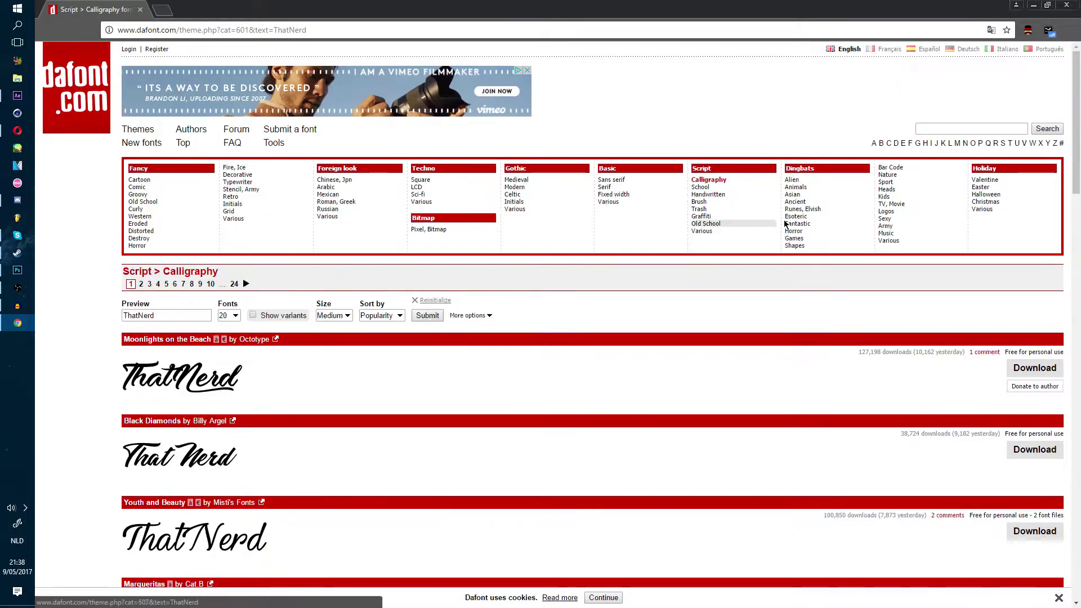
{"action": "left_click", "coordinate": [704, 187]}
{"action": "scroll", "coordinate": [314, 398], "scroll_direction": "down", "scroll_amount": 15}
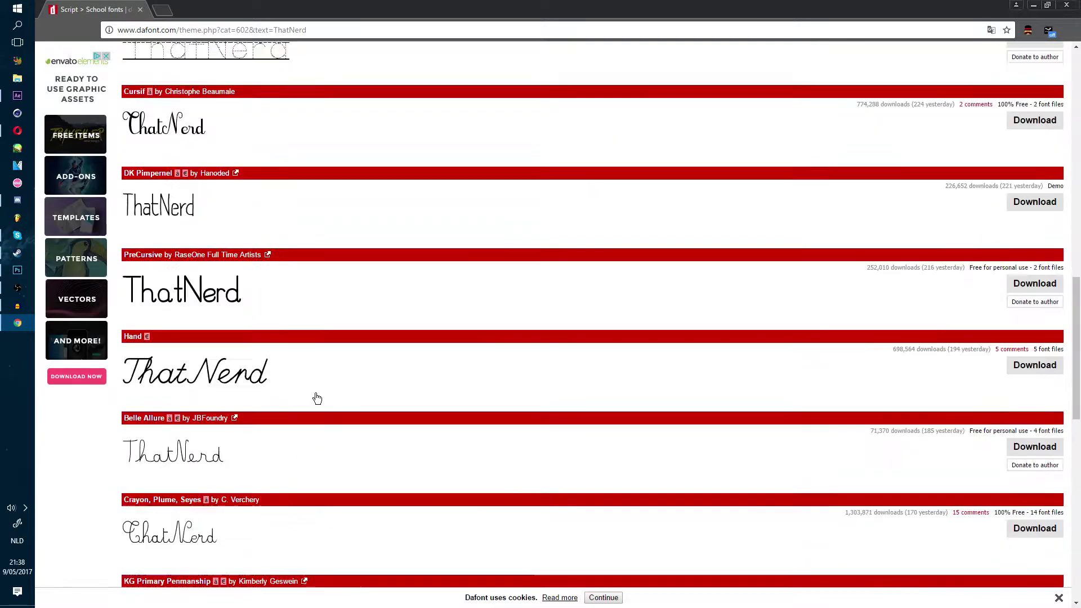
{"action": "scroll", "coordinate": [498, 178], "scroll_direction": "up", "scroll_amount": 15}
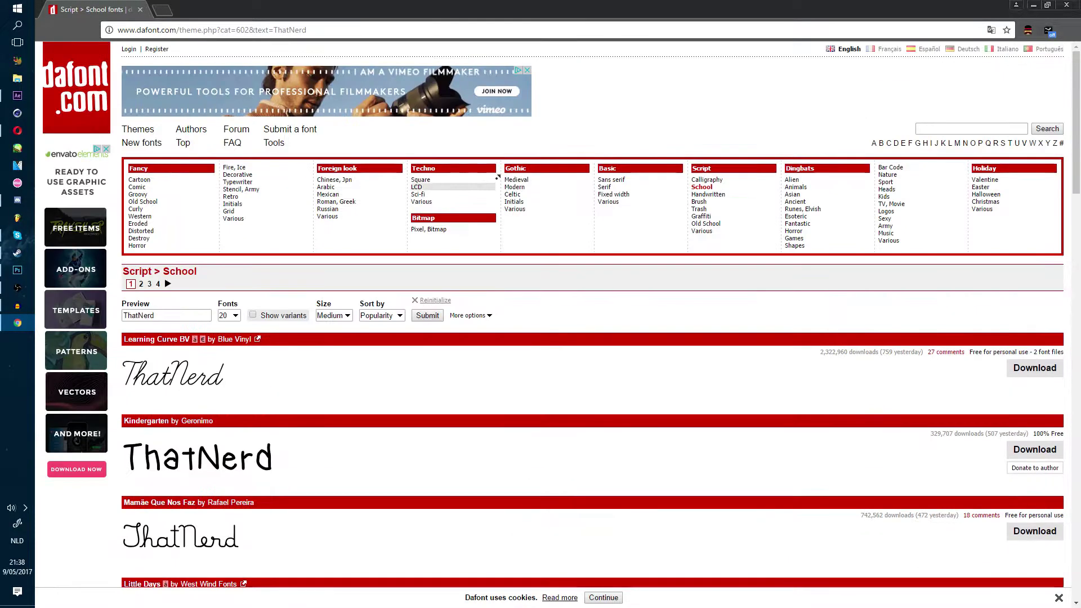
{"action": "left_click", "coordinate": [708, 195]}
{"action": "scroll", "coordinate": [181, 231], "scroll_direction": "down", "scroll_amount": 10}
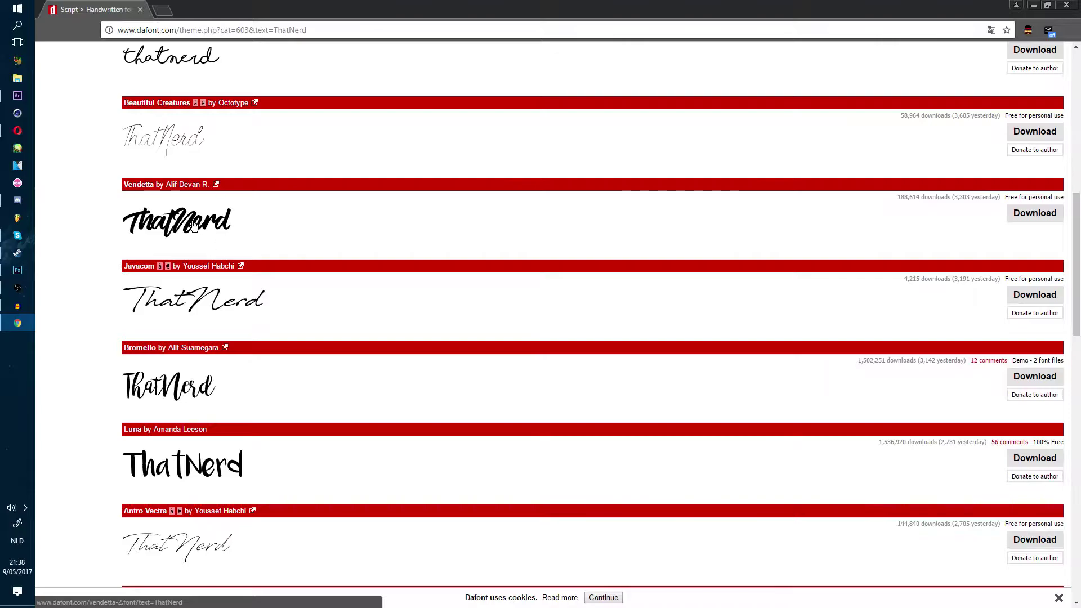
Switch back to Photoshop and set the selected text's font to Vendetta Regular
{"action": "left_click", "coordinate": [1033, 5]}
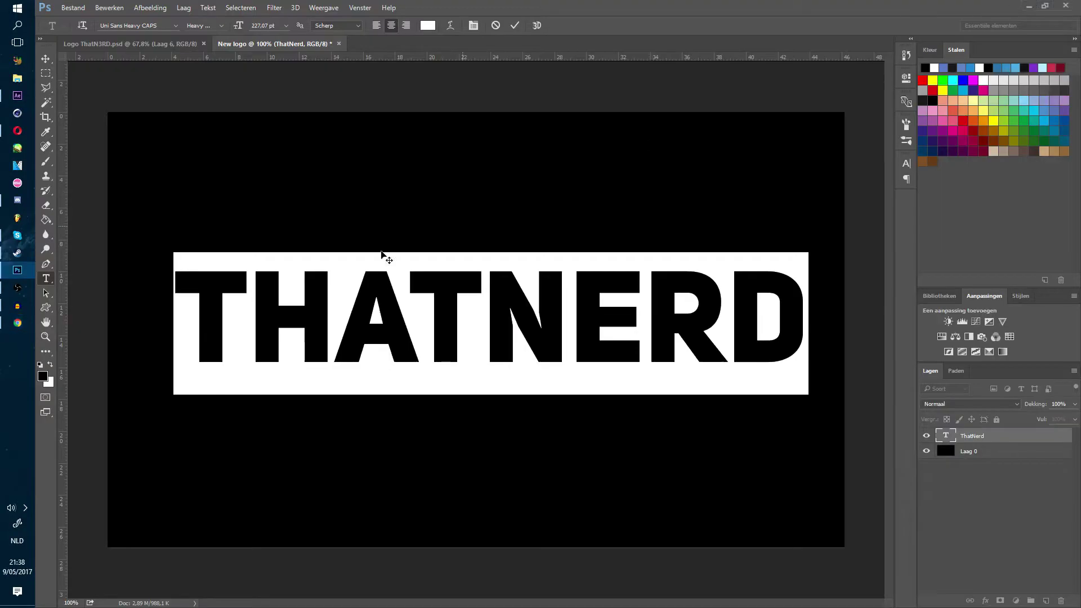
{"action": "left_click", "coordinate": [172, 24]}
{"action": "type", "text": "Ven"}
{"action": "left_click", "coordinate": [173, 60]}
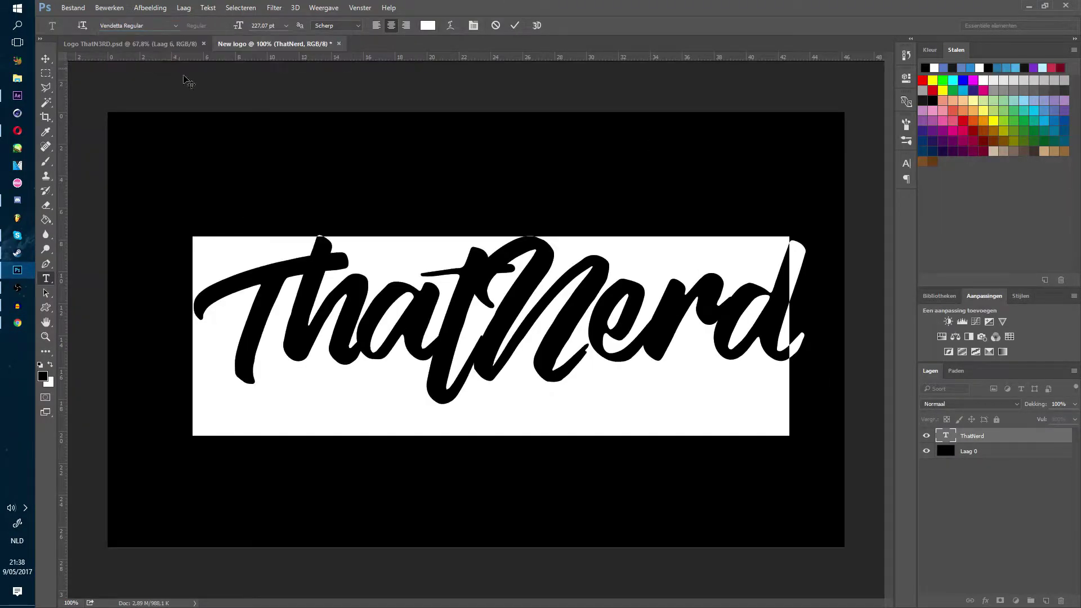
Break the text into two lines, "That" above "Nerd", and move it to the middle of the canvas
{"action": "left_click_drag", "start_coordinate": [474, 299], "coordinate": [521, 305]}
{"action": "key", "text": "Left"}
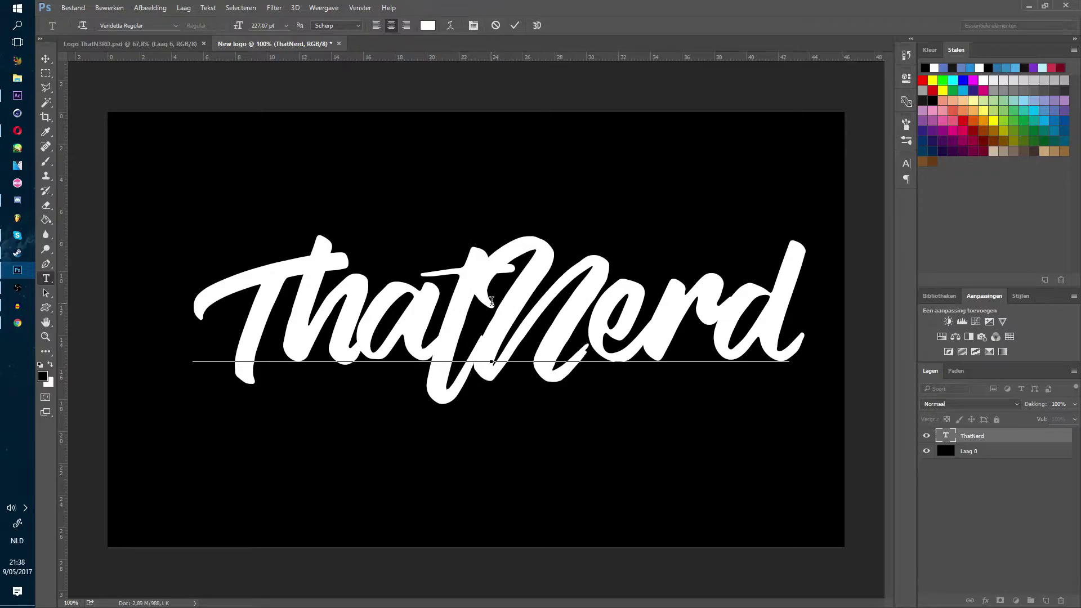
{"action": "key", "text": "Return"}
{"action": "left_click", "coordinate": [46, 59]}
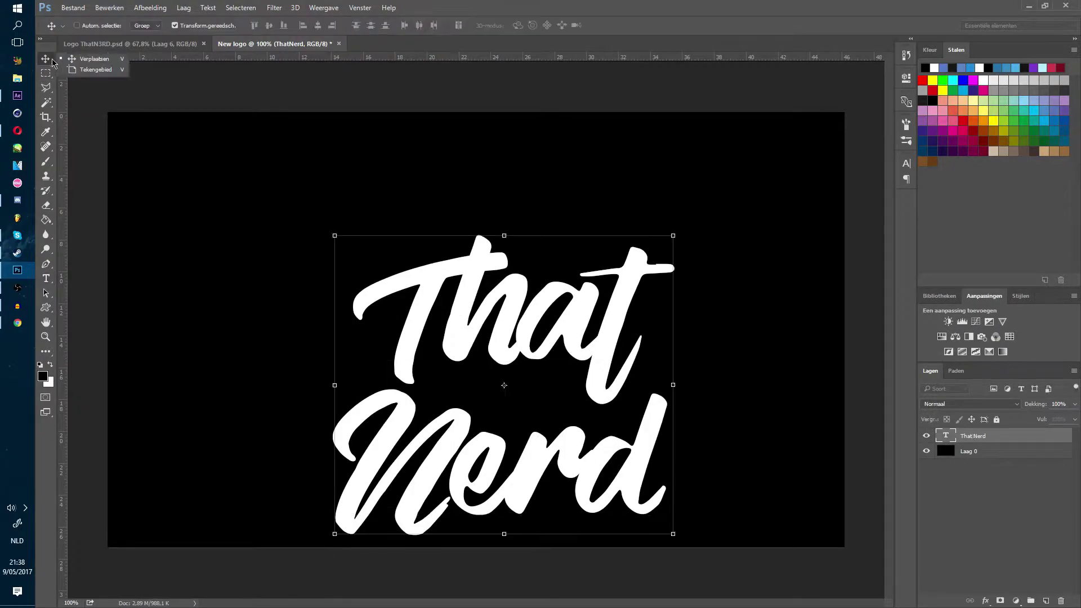
{"action": "left_click_drag", "start_coordinate": [485, 338], "coordinate": [450, 282]}
{"action": "right_click", "coordinate": [1046, 438]}
{"action": "left_click", "coordinate": [793, 288]}
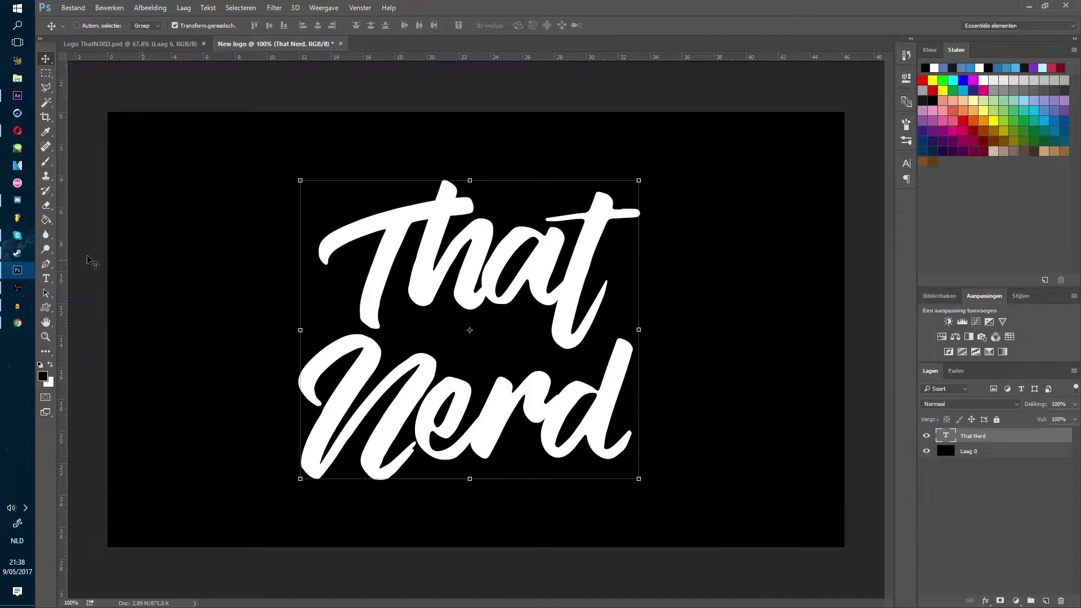
Set the font size of the whole two-line text to 250 pt
{"action": "left_click", "coordinate": [47, 278]}
{"action": "left_click", "coordinate": [483, 254]}
{"action": "key", "text": "ctrl+a"}
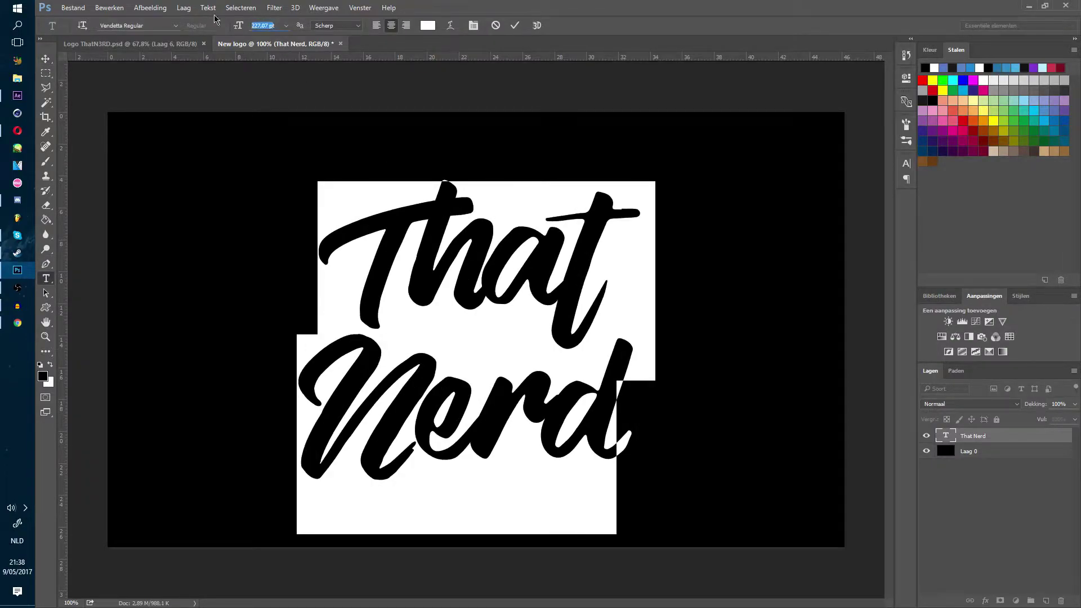
{"action": "type", "text": "250"}
{"action": "key", "text": "Return"}
{"action": "left_click", "coordinate": [557, 241]}
{"action": "type", "text": "250"}
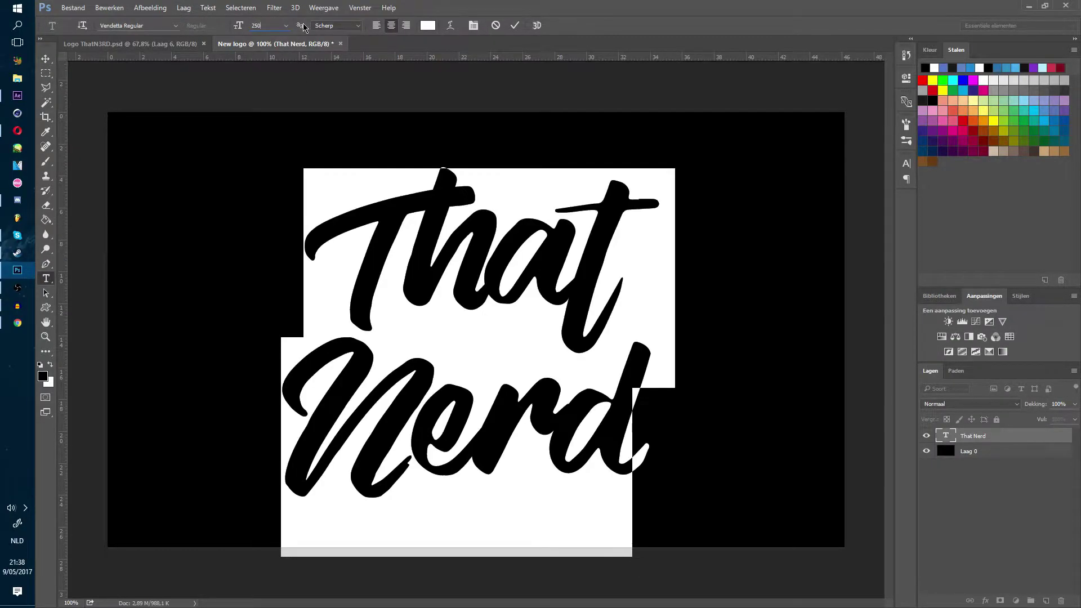
{"action": "left_click", "coordinate": [45, 60]}
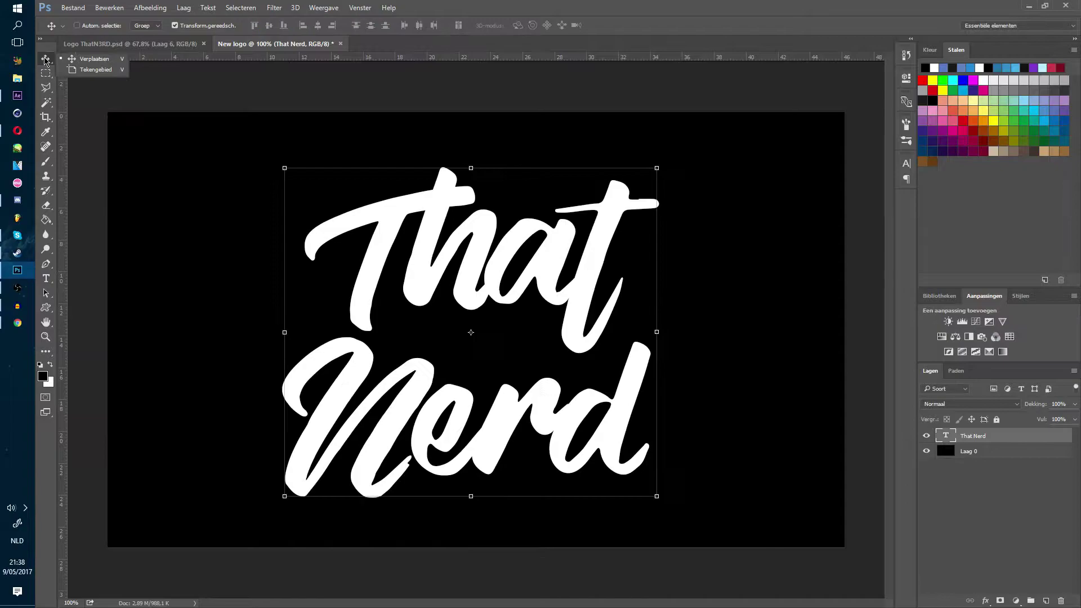
Rasterize the That Nerd text layer and nudge it slightly up and to the right
{"action": "right_click", "coordinate": [1015, 432]}
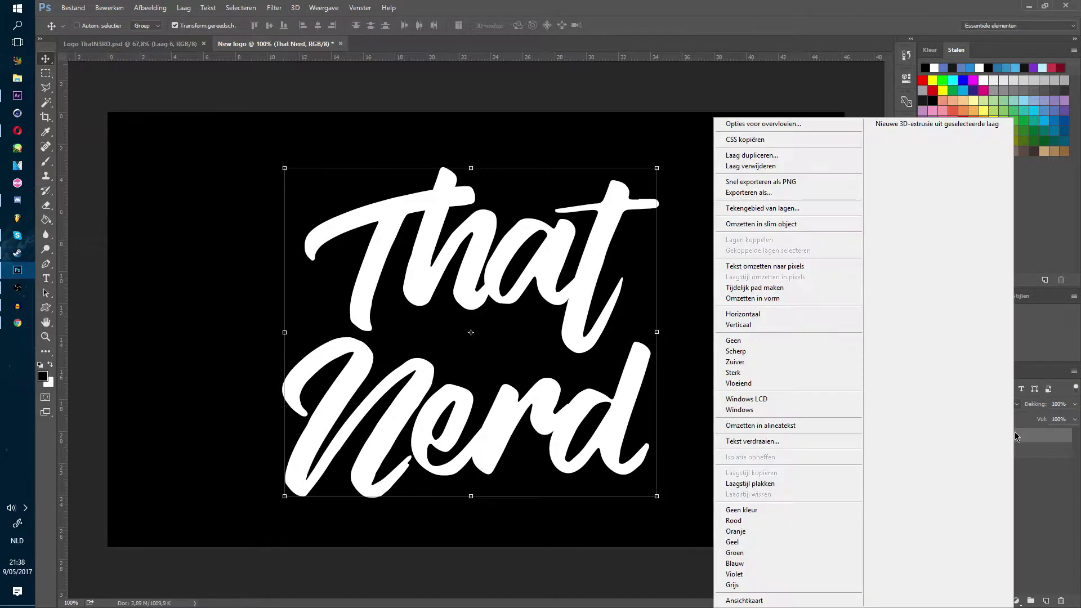
{"action": "left_click", "coordinate": [794, 266]}
{"action": "key", "text": "ctrl+t"}
{"action": "mouse_move", "coordinate": [571, 271]}
{"action": "left_mouse_down"}
{"action": "mouse_move", "coordinate": [556, 270]}
{"action": "mouse_move", "coordinate": [576, 269]}
{"action": "left_mouse_up"}
{"action": "key", "text": "Return"}
Select the word "Nerd" with a Polygonal Lasso outline that passes between the two words
{"action": "right_click", "coordinate": [46, 73]}
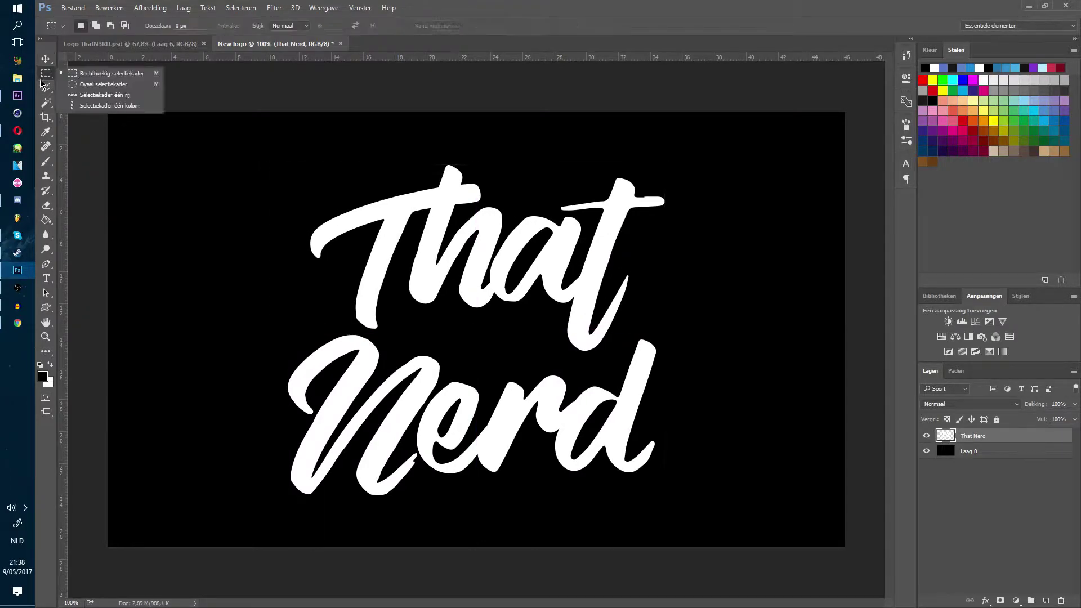
{"action": "left_click", "coordinate": [90, 73]}
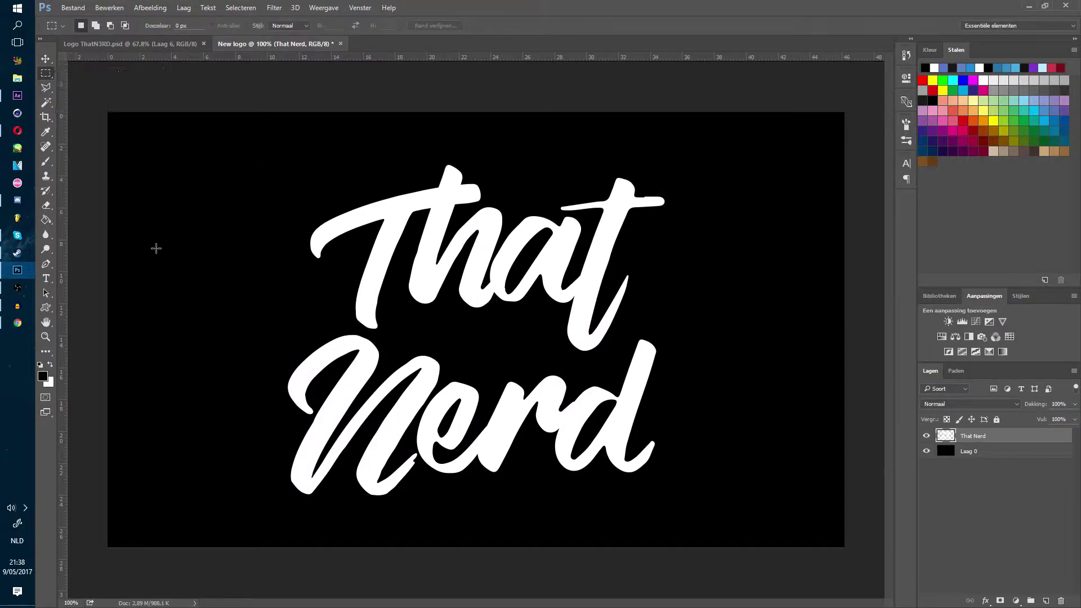
{"action": "left_click", "coordinate": [46, 87]}
{"action": "left_click", "coordinate": [232, 411]}
{"action": "left_click", "coordinate": [314, 345]}
{"action": "left_click", "coordinate": [341, 327]}
{"action": "left_click", "coordinate": [370, 336]}
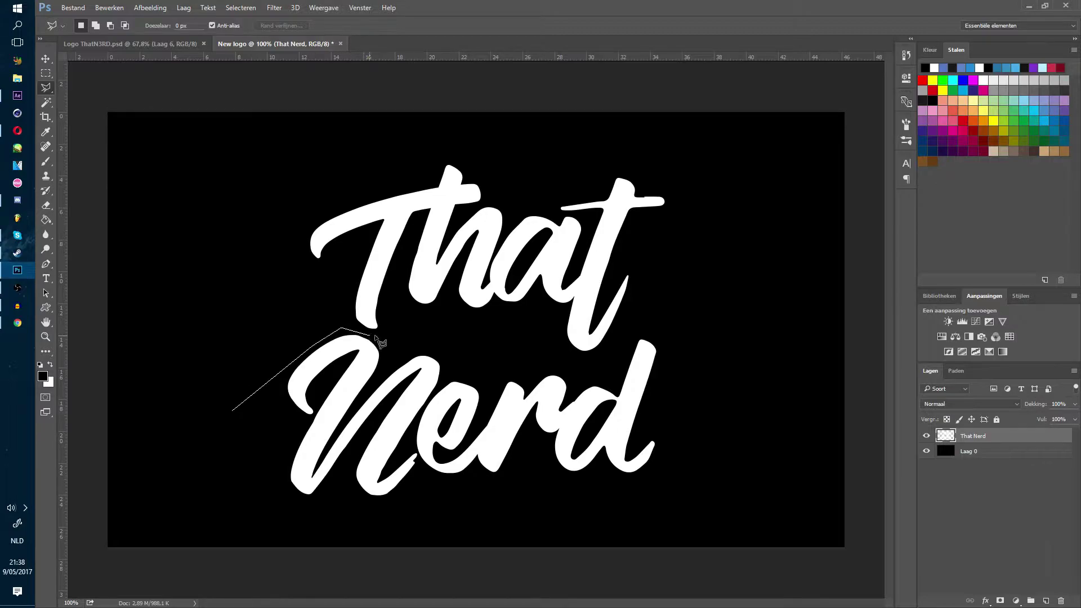
{"action": "left_click", "coordinate": [580, 363]}
{"action": "left_click", "coordinate": [630, 344]}
{"action": "left_click", "coordinate": [661, 319]}
{"action": "left_click", "coordinate": [732, 444]}
{"action": "left_click", "coordinate": [542, 534]}
{"action": "left_click", "coordinate": [222, 522]}
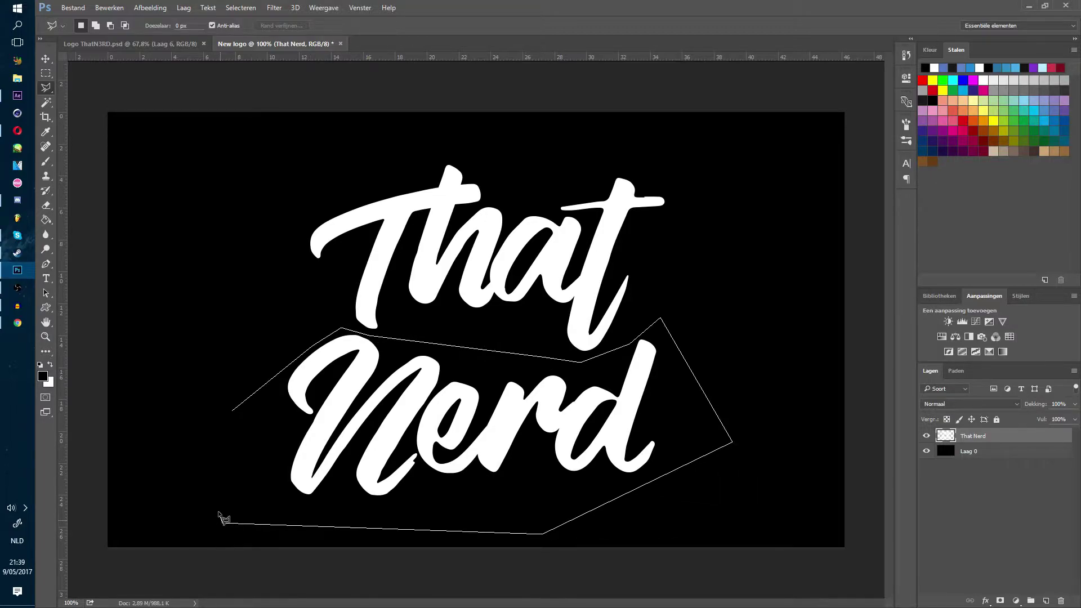
{"action": "double_click", "coordinate": [219, 513]}
Shift the selected word "Nerd" right and slightly up beneath "That", and clear the selection
{"action": "key", "text": "ctrl+t"}
{"action": "left_click_drag", "start_coordinate": [455, 443], "coordinate": [546, 422]}
{"action": "key", "text": "Return"}
{"action": "left_click", "coordinate": [46, 74]}
{"action": "key", "text": "ctrl+d"}
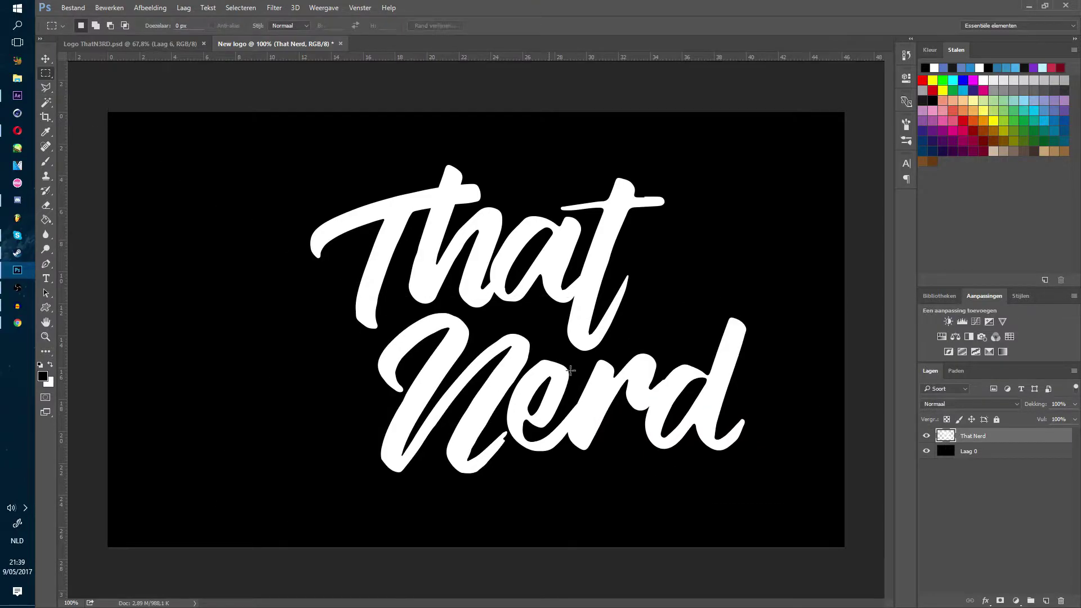
Move the whole That Nerd lettering left and slightly down to centre it on the canvas
{"action": "key", "text": "ctrl+t"}
{"action": "left_click_drag", "start_coordinate": [629, 389], "coordinate": [578, 403]}
{"action": "key", "text": "Return"}
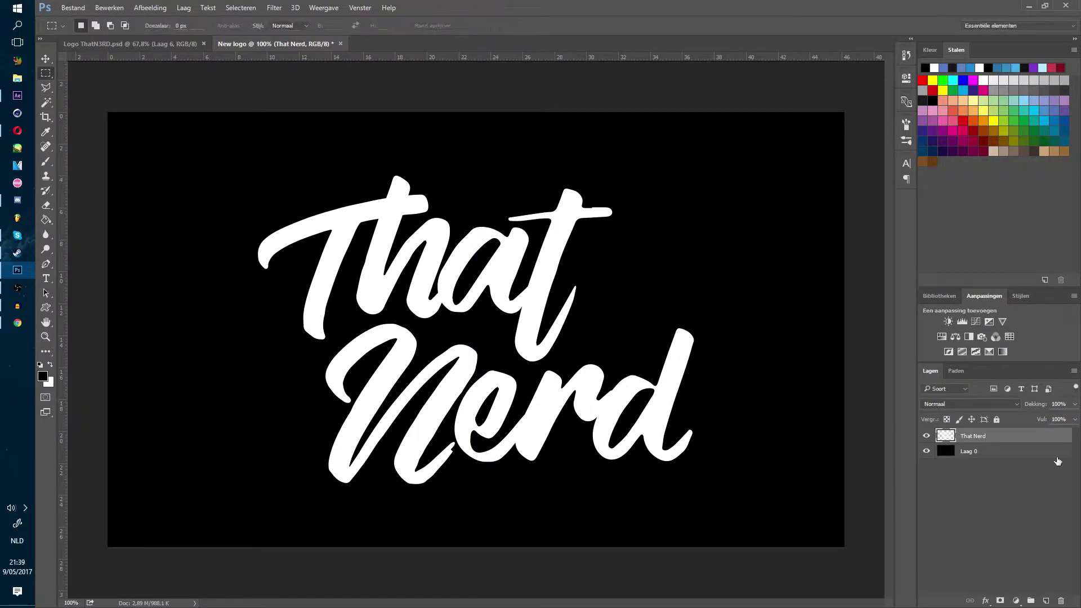
Add a drop shadow to the That Nerd layer with 10 px distance, 100% spread and 25 px size
{"action": "double_click", "coordinate": [1031, 436]}
{"action": "left_click", "coordinate": [638, 438]}
{"action": "left_click", "coordinate": [670, 443]}
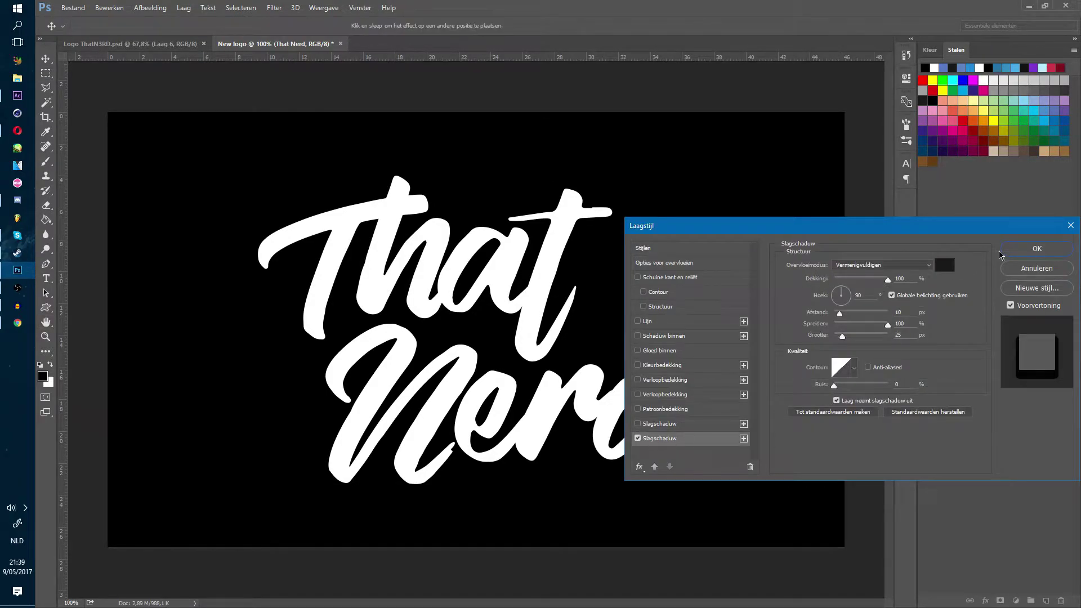
{"action": "left_click", "coordinate": [1031, 249]}
Fill the background layer Laag 0 with white
{"action": "left_click", "coordinate": [957, 473]}
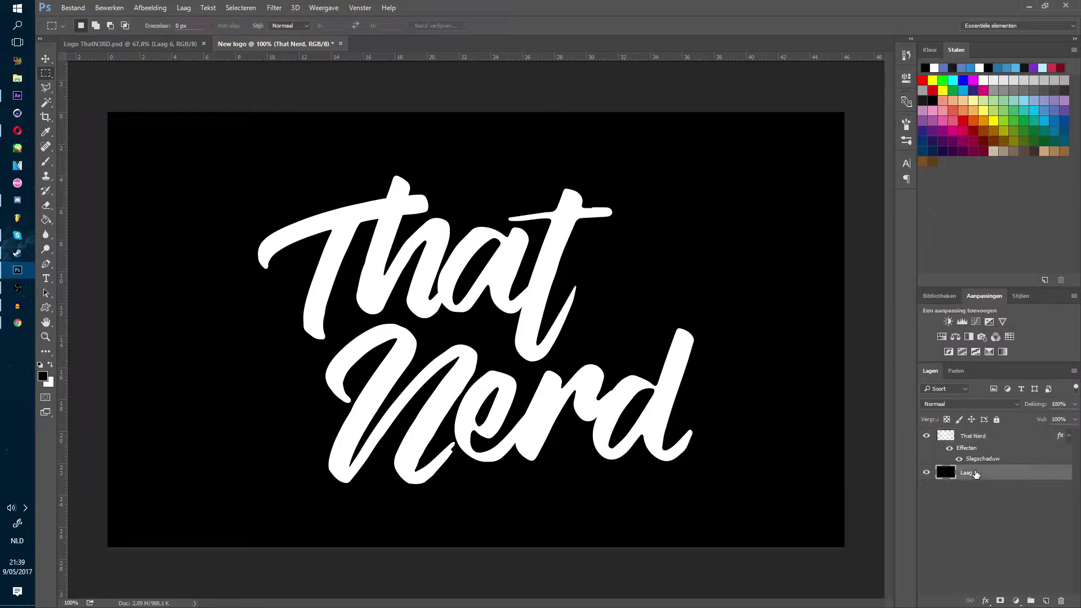
{"action": "left_click", "coordinate": [49, 366]}
{"action": "key", "text": "alt+BackSpace"}
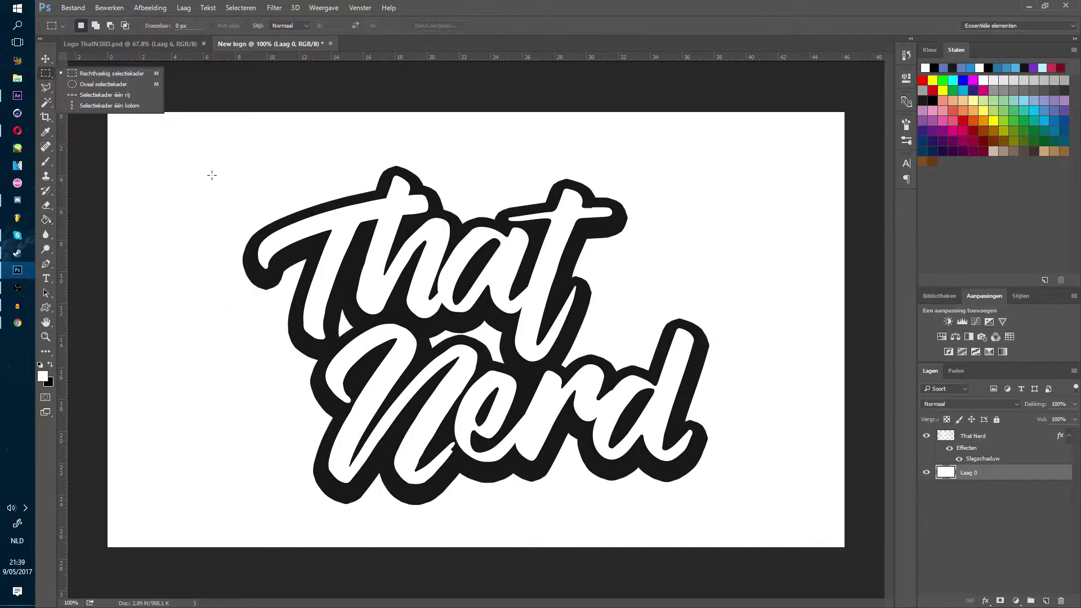
Change the That Nerd layer's drop shadow to 5 px distance and 10 px size
{"action": "left_click", "coordinate": [211, 176]}
{"action": "double_click", "coordinate": [1006, 439]}
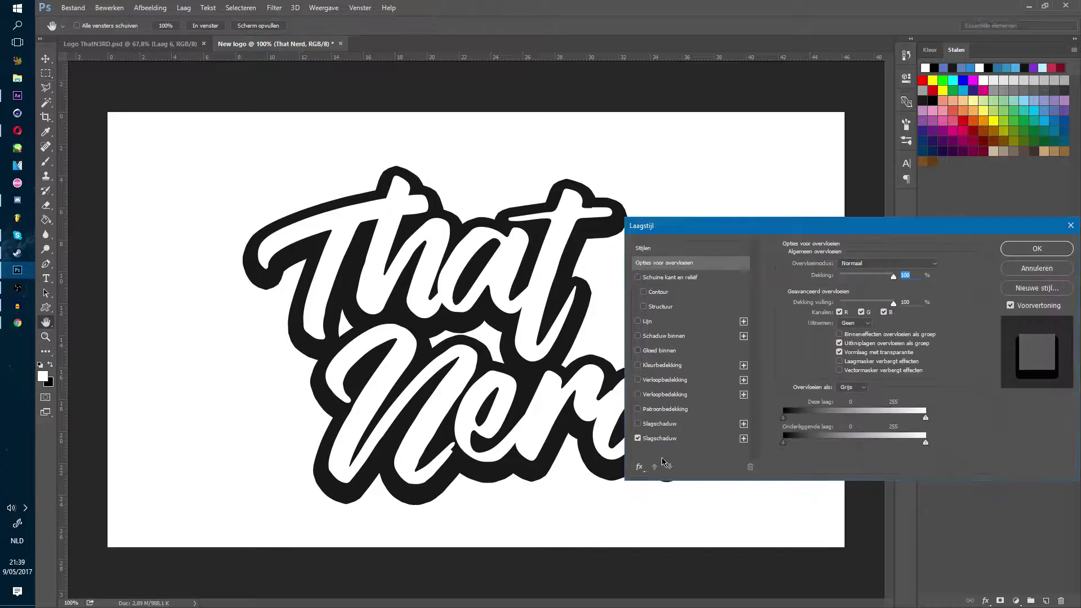
{"action": "left_click", "coordinate": [663, 438]}
{"action": "left_click_drag", "start_coordinate": [843, 336], "coordinate": [840, 339]}
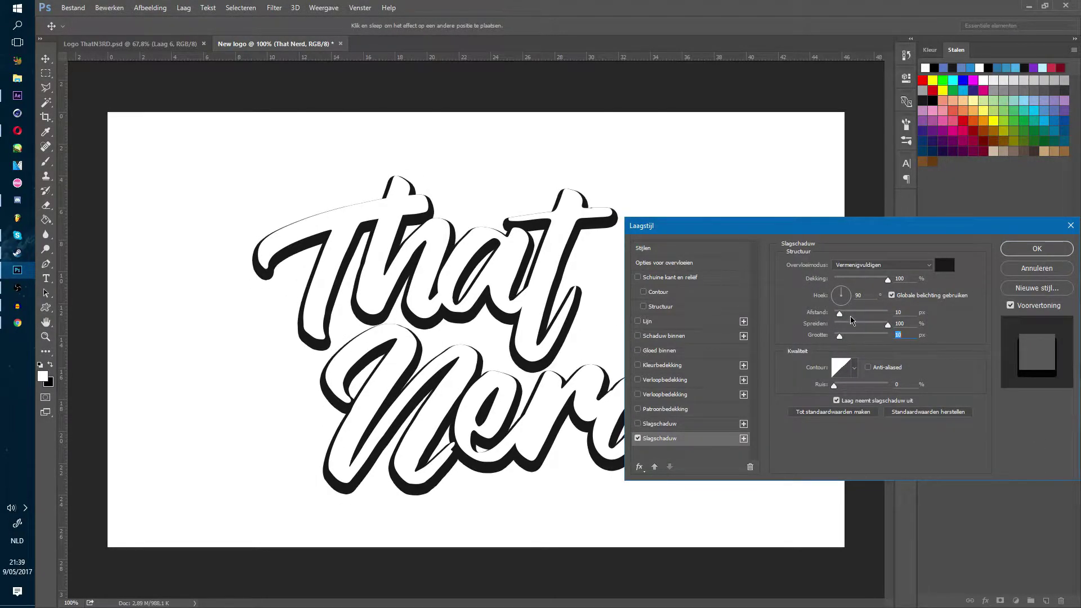
{"action": "type", "text": "5"}
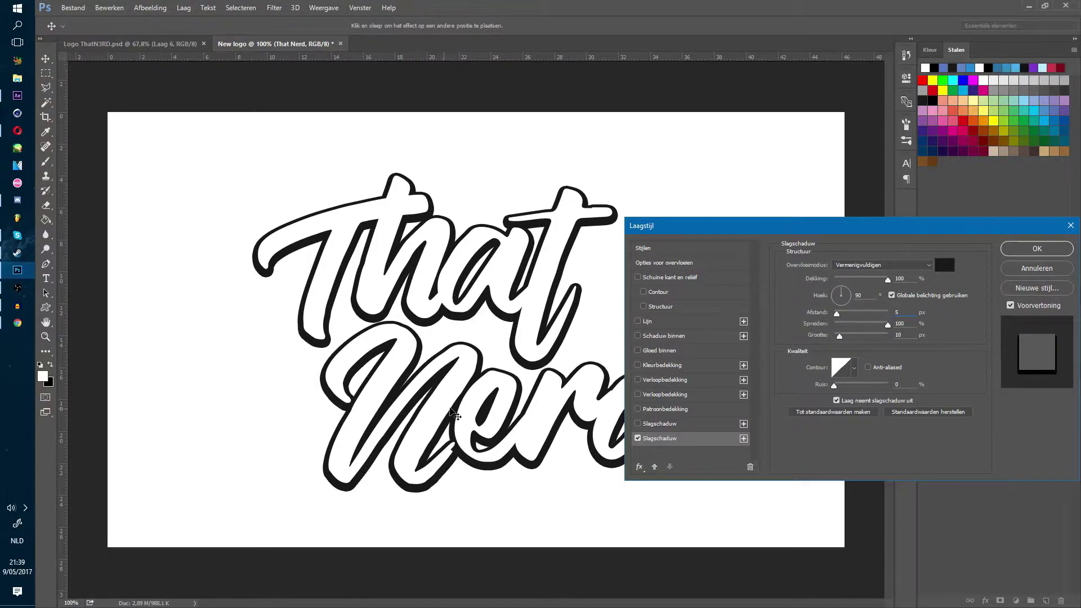
{"action": "left_click", "coordinate": [1038, 249]}
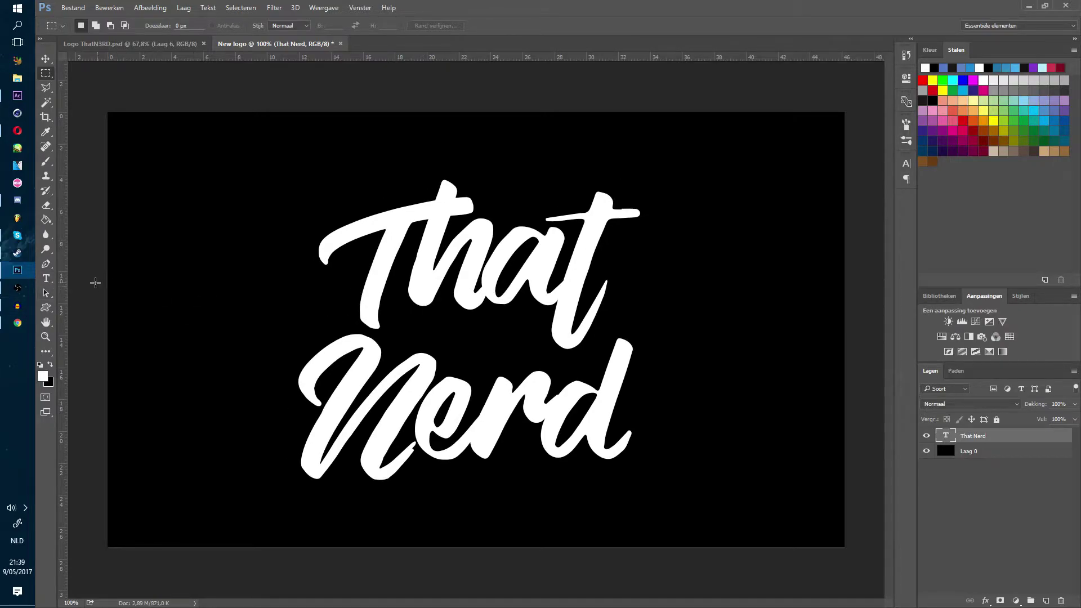
Try clearing all the text of the That Nerd layer and undo the deletion
{"action": "left_click", "coordinate": [48, 280]}
{"action": "left_click", "coordinate": [519, 208]}
{"action": "key", "text": "ctrl+a"}
{"action": "key", "text": "BackSpace"}
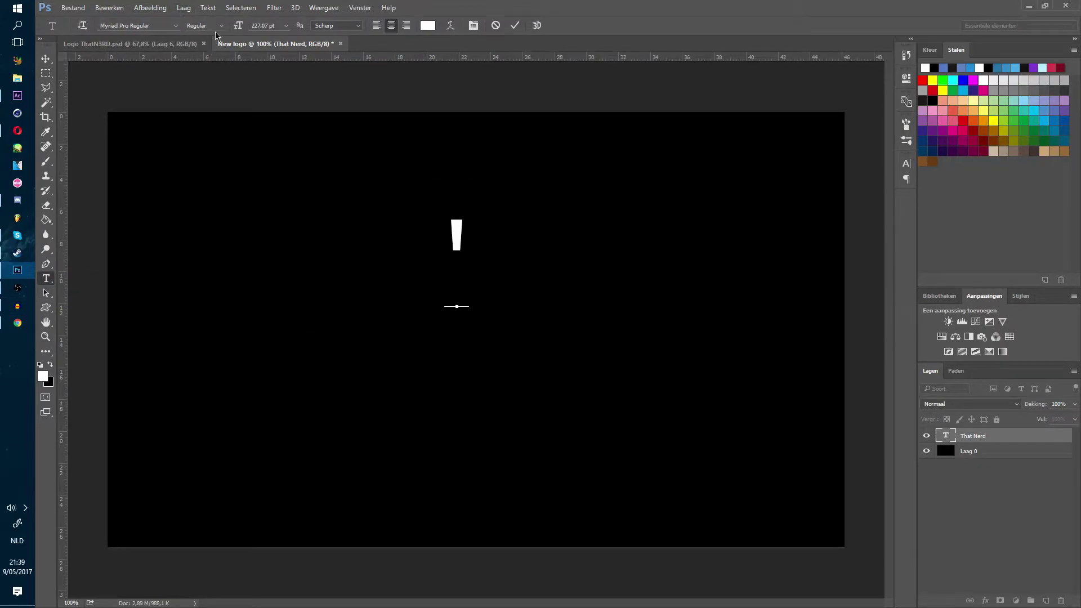
{"action": "left_click", "coordinate": [46, 73]}
{"action": "key", "text": "ctrl+z"}
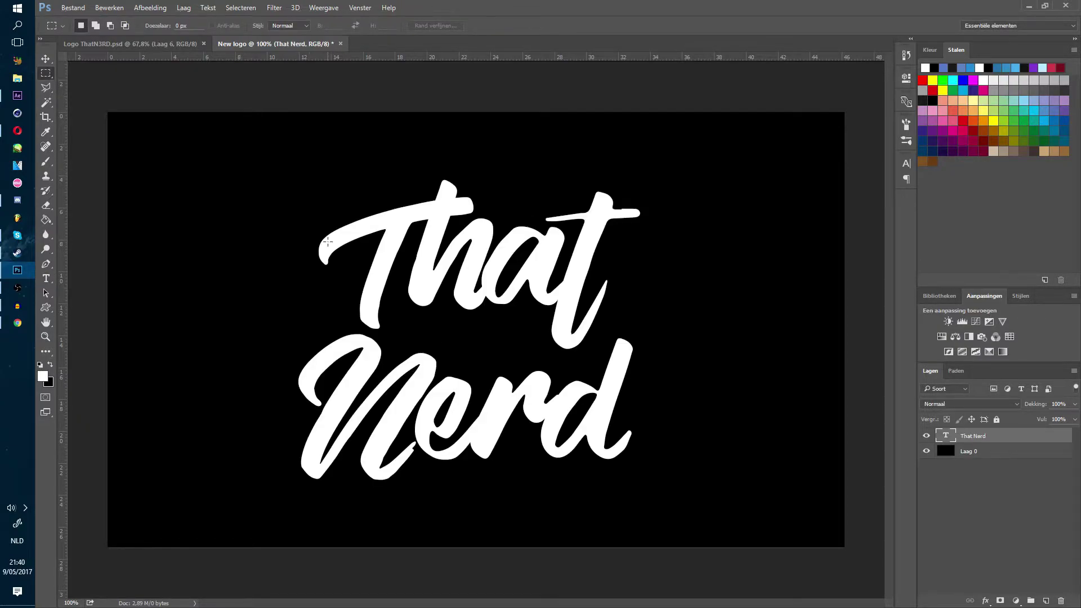
{"action": "left_click", "coordinate": [47, 279]}
{"action": "left_click", "coordinate": [446, 300]}
{"action": "key", "text": "ctrl+a"}
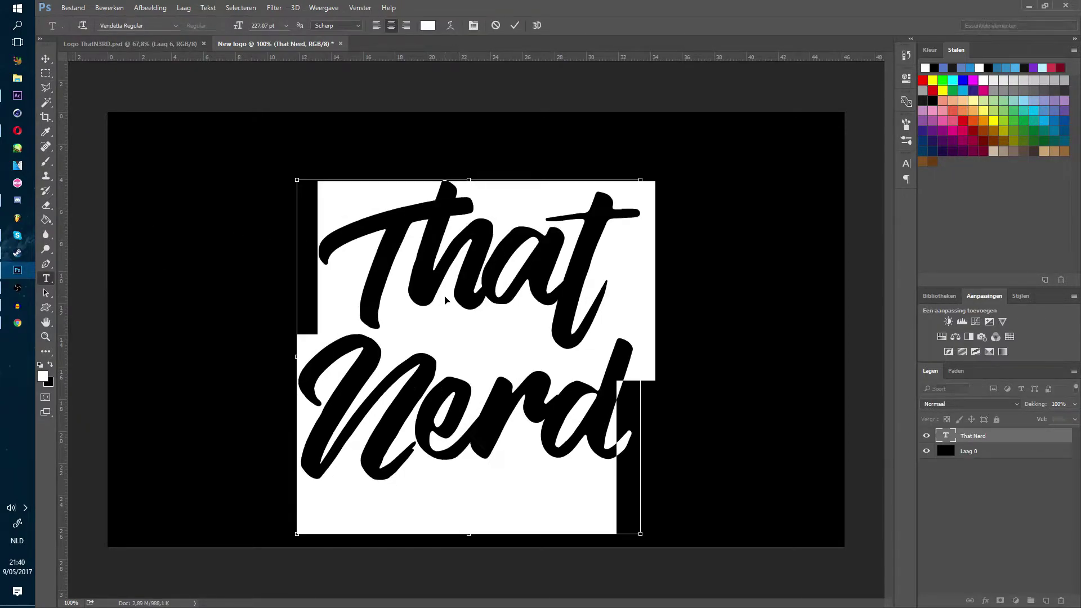
{"action": "key", "text": "ctrl+t"}
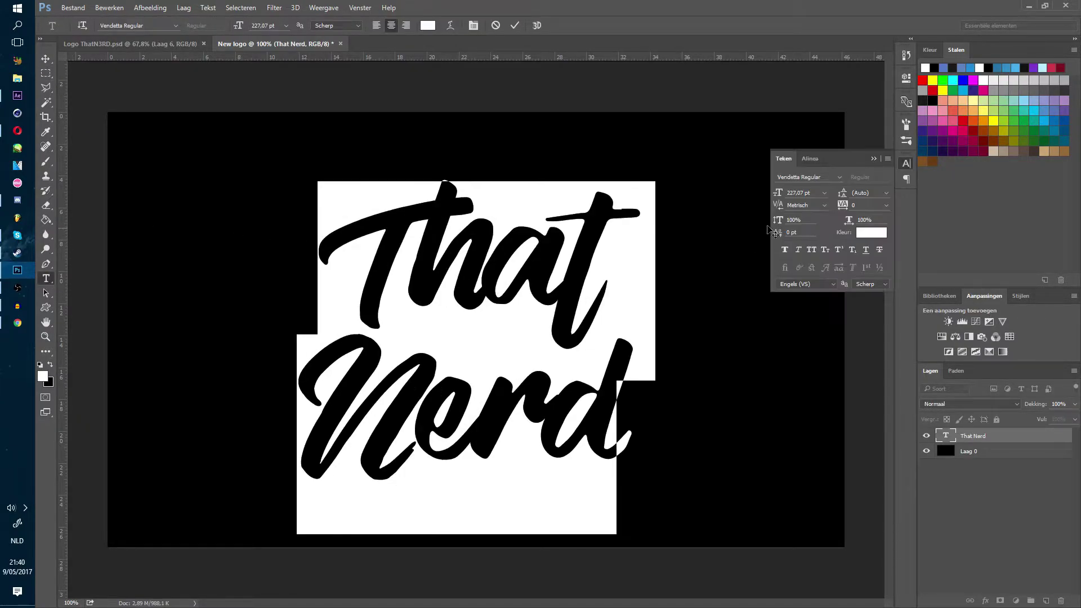
{"action": "left_click", "coordinate": [874, 159]}
{"action": "left_click", "coordinate": [110, 8]}
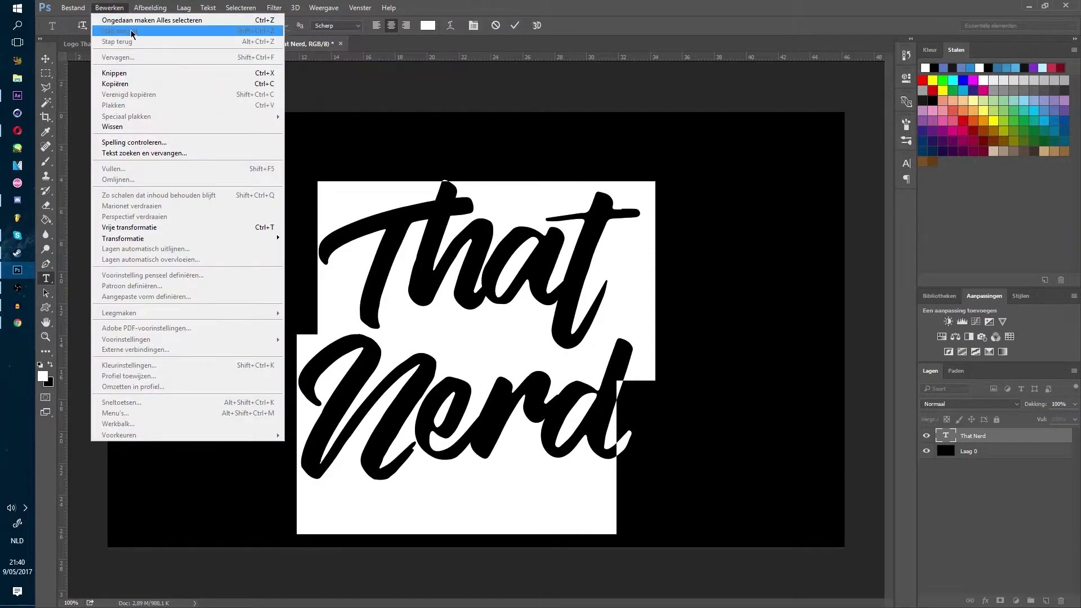
{"action": "left_click", "coordinate": [46, 146]}
{"action": "left_click", "coordinate": [225, 141]}
{"action": "key", "text": "Escape"}
{"action": "left_click", "coordinate": [109, 7]}
{"action": "left_click", "coordinate": [517, 250]}
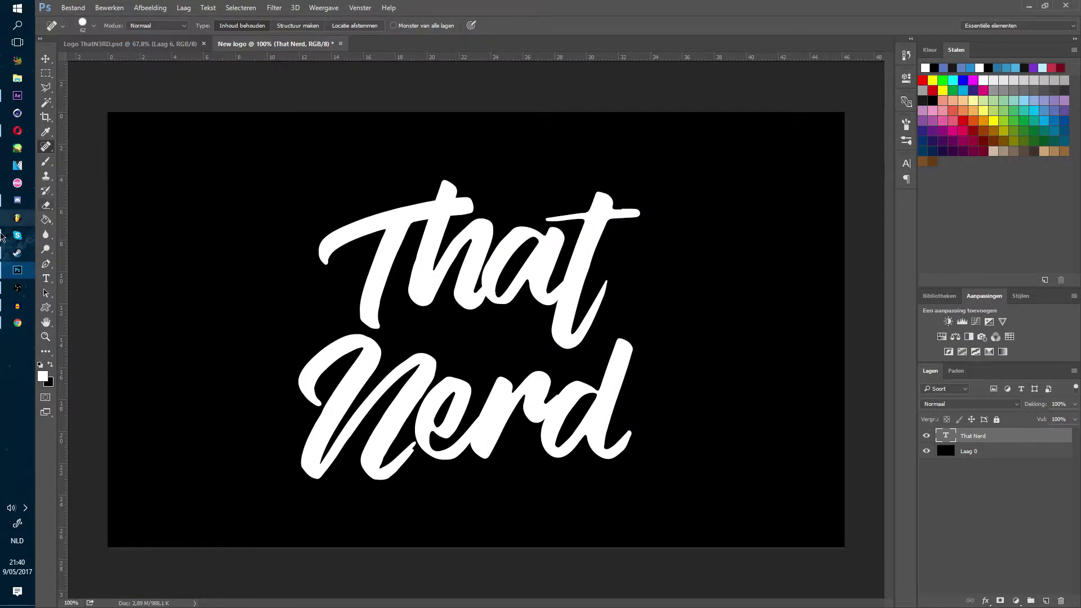
Set the tracking of all the That Nerd text to -15
{"action": "left_click", "coordinate": [46, 278]}
{"action": "left_click", "coordinate": [476, 338]}
{"action": "key", "text": "ctrl+a"}
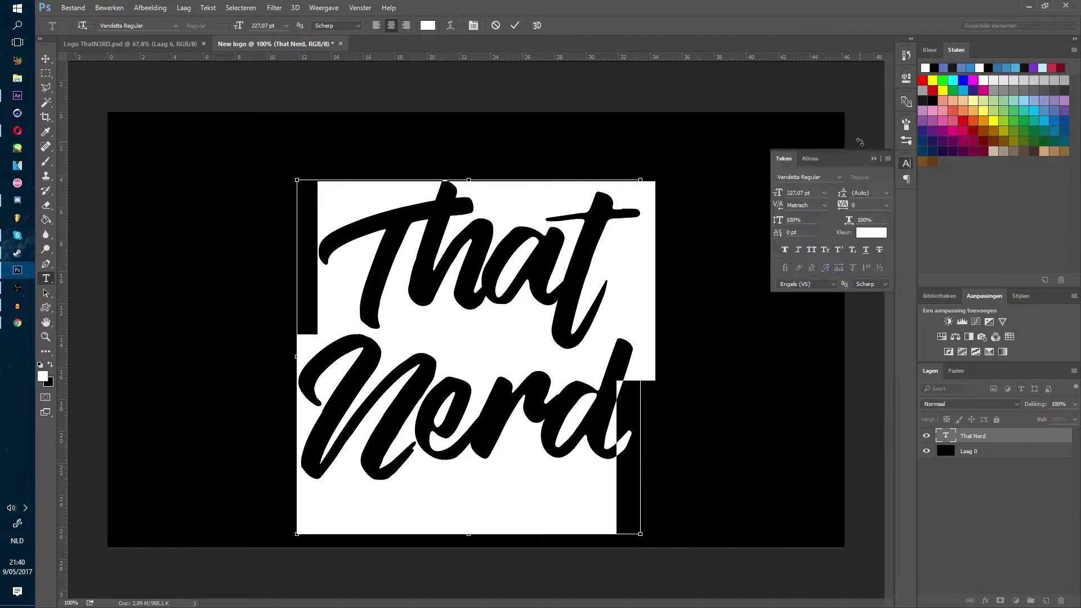
{"action": "left_click", "coordinate": [906, 164]}
{"action": "left_click_drag", "start_coordinate": [853, 205], "coordinate": [844, 205]}
{"action": "left_click", "coordinate": [858, 200]}
{"action": "type", "text": "-"}
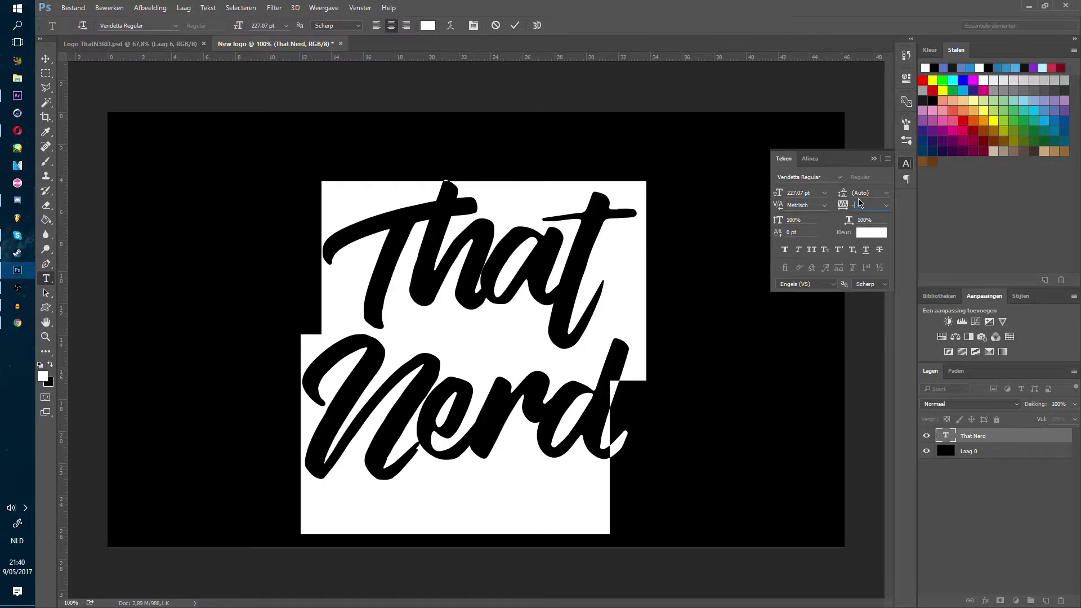
{"action": "type", "text": "15"}
{"action": "key", "text": "Return"}
{"action": "left_click", "coordinate": [907, 164]}
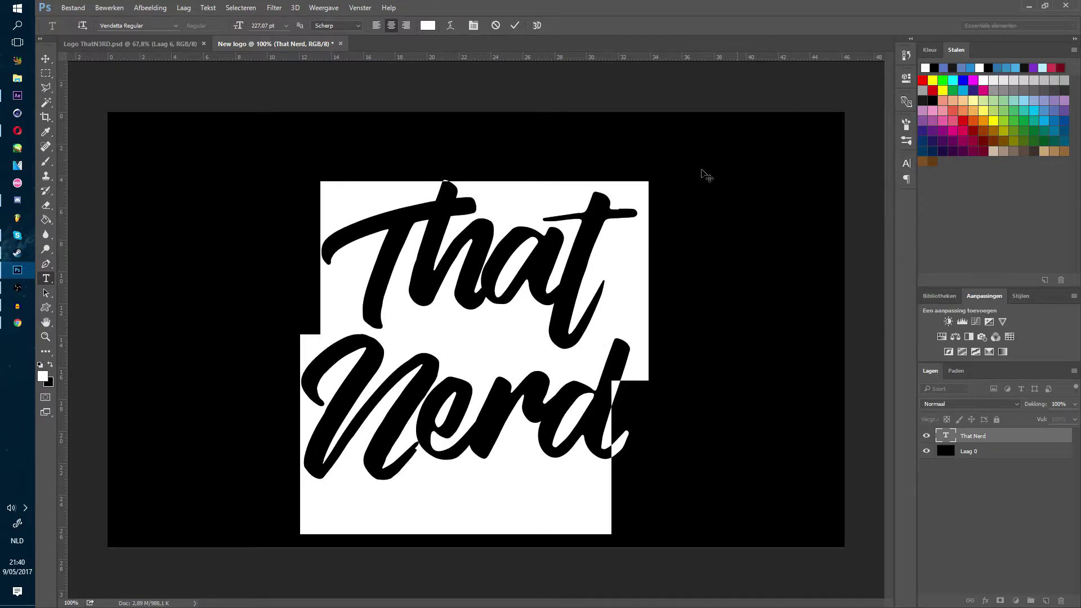
{"action": "left_click", "coordinate": [45, 74]}
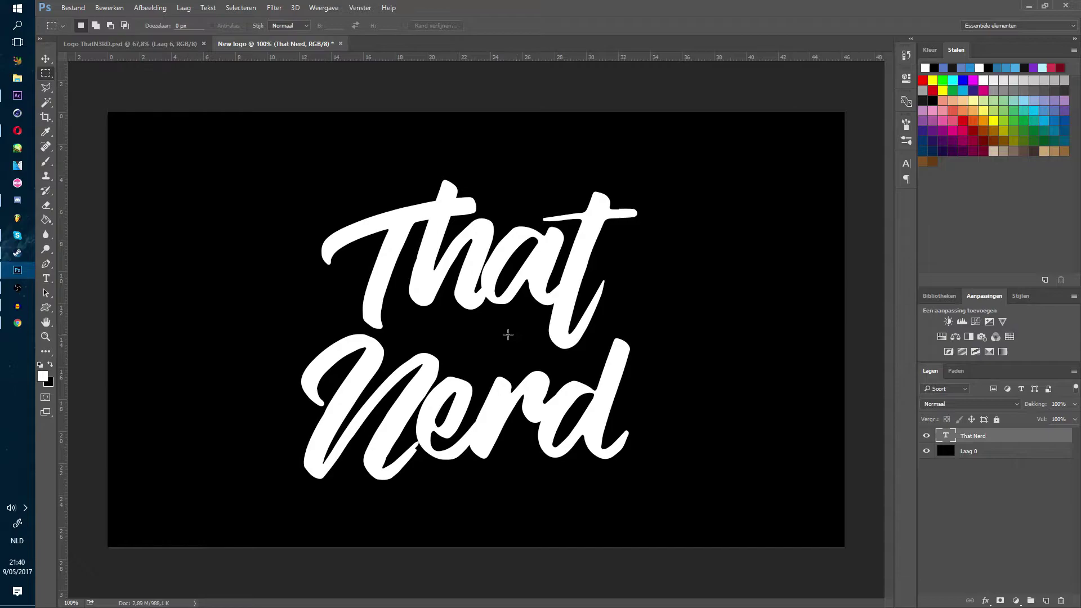
Set the font size of the whole That Nerd text to 250 pt
{"action": "left_click", "coordinate": [46, 279]}
{"action": "left_click", "coordinate": [337, 309]}
{"action": "key", "text": "ctrl+a"}
{"action": "left_click", "coordinate": [263, 25]}
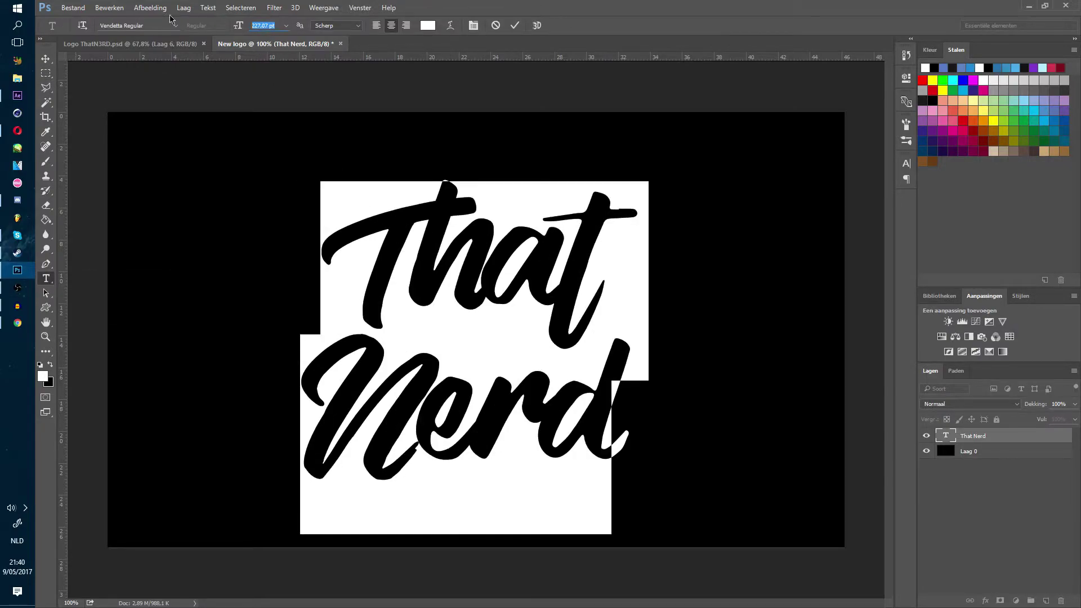
{"action": "type", "text": "250"}
{"action": "key", "text": "Return"}
{"action": "left_click", "coordinate": [46, 73]}
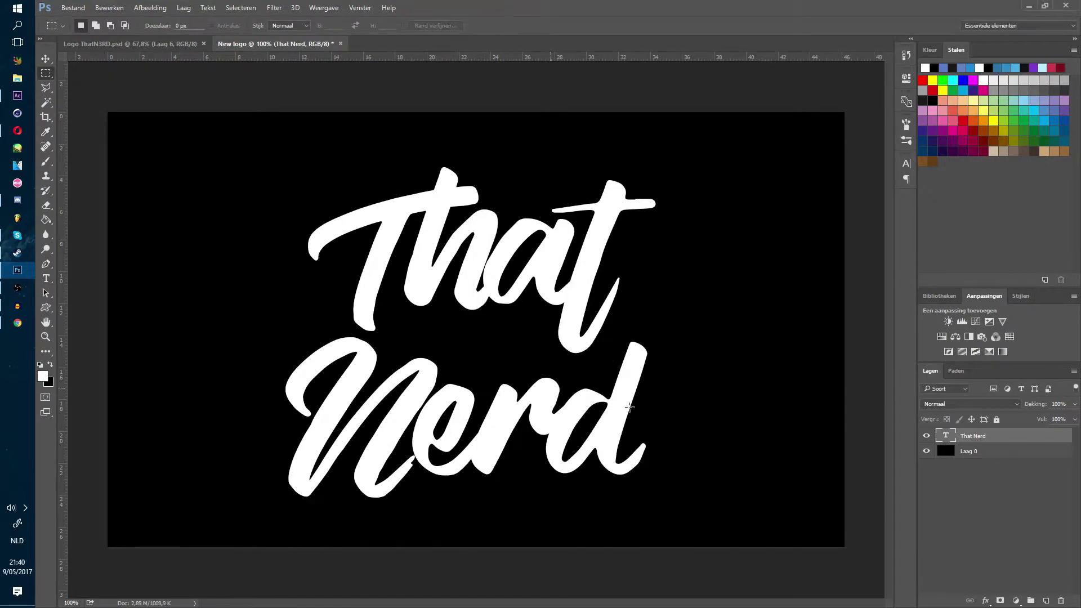
Rasterize the That Nerd text layer and move the lassoed word "Nerd" right and slightly up beneath "That"
{"action": "right_click", "coordinate": [1020, 442]}
{"action": "left_click", "coordinate": [789, 268]}
{"action": "key", "text": "l"}
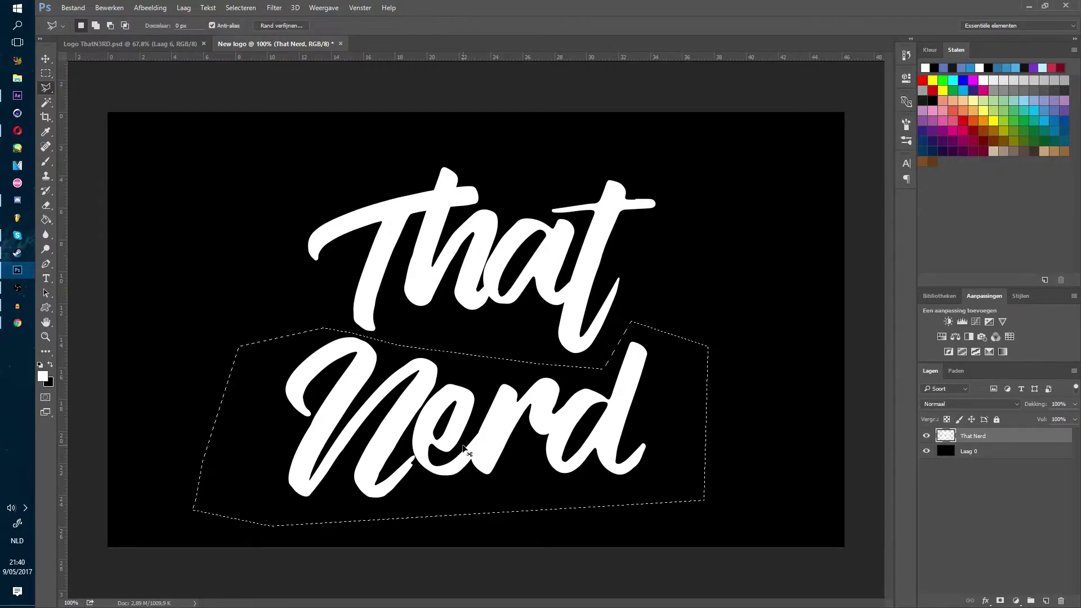
{"action": "key", "text": "ctrl+t"}
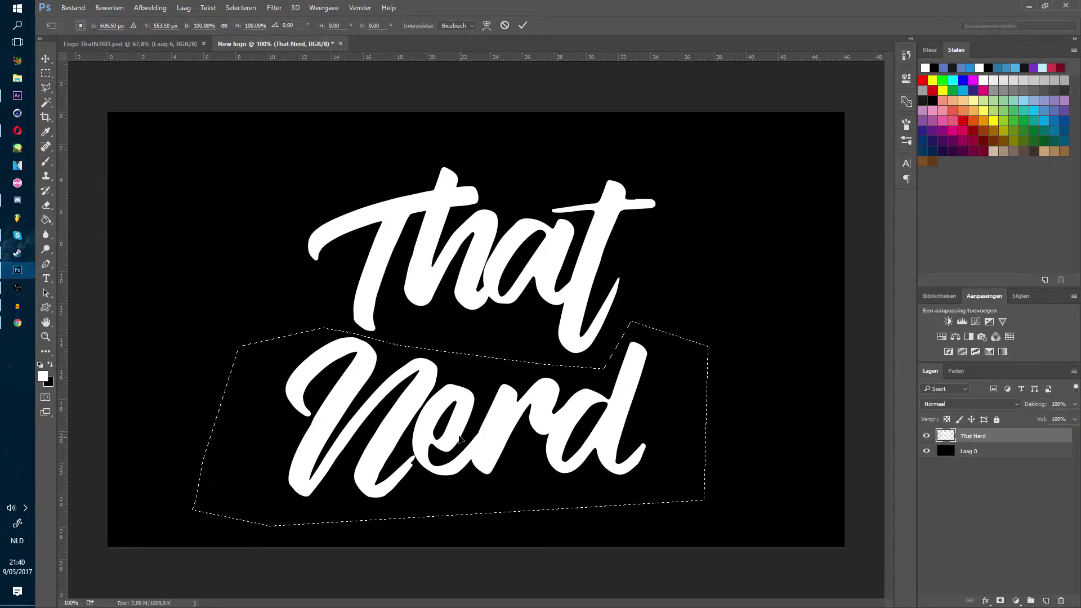
{"action": "left_click_drag", "start_coordinate": [503, 433], "coordinate": [580, 411]}
{"action": "key", "text": "Return"}
{"action": "key", "text": "ctrl+t"}
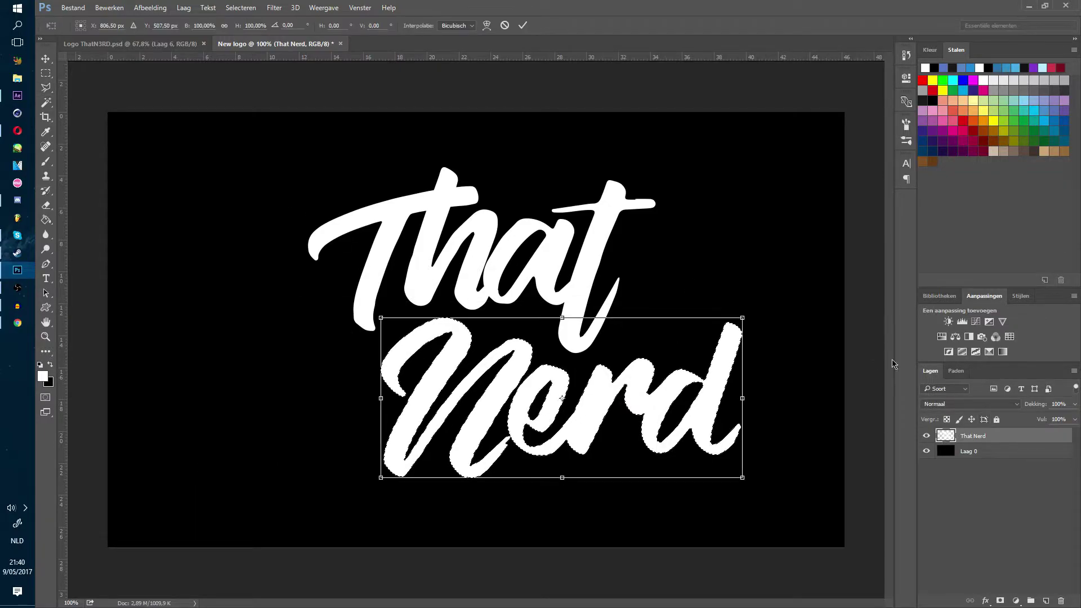
{"action": "key", "text": "Escape"}
Select the whole That Nerd lettering and move it left and slightly down to centre it on the canvas
{"action": "left_click", "coordinate": [947, 436], "text": "ctrl"}
{"action": "key", "text": "ctrl+t"}
{"action": "left_click_drag", "start_coordinate": [648, 367], "coordinate": [599, 375]}
{"action": "key", "text": "Return"}
Clear the selection and fill the background layer Laag 0 with white
{"action": "left_click", "coordinate": [968, 451]}
{"action": "left_click", "coordinate": [46, 220]}
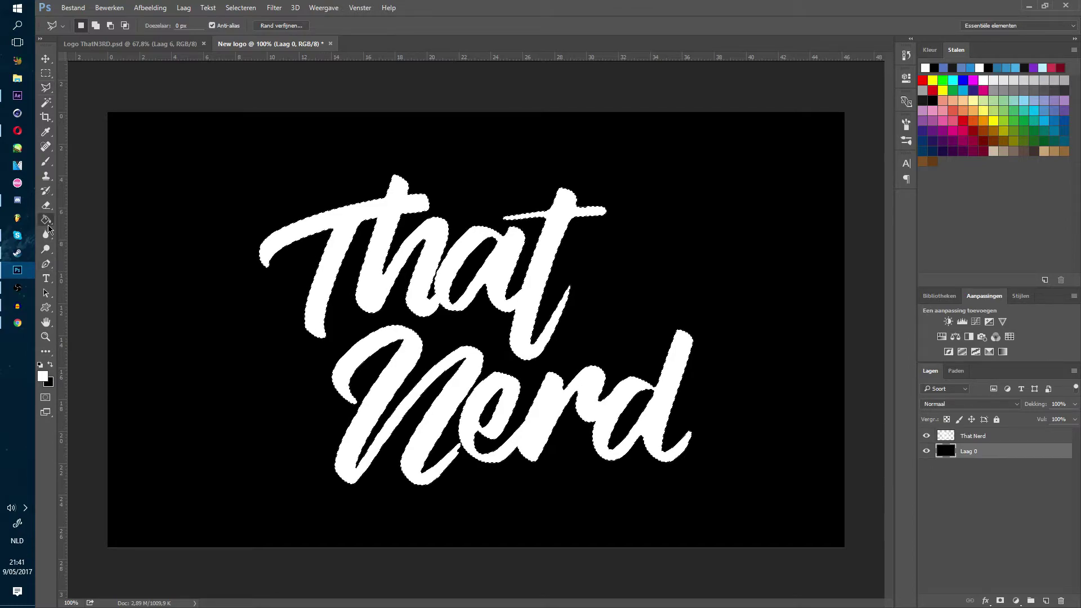
{"action": "key", "text": "m"}
{"action": "left_click", "coordinate": [146, 177]}
{"action": "left_click", "coordinate": [48, 218]}
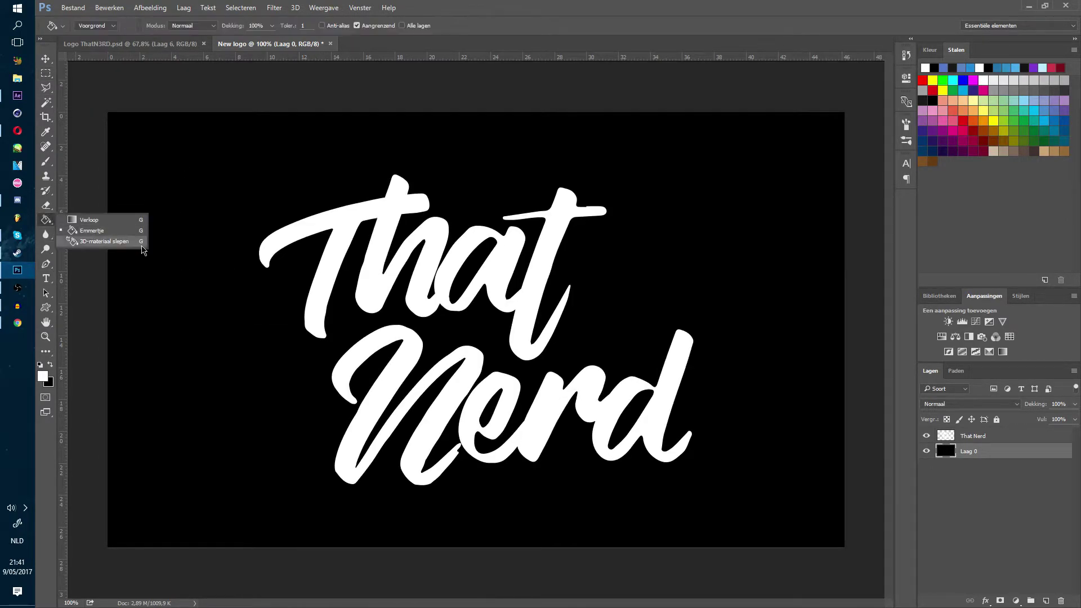
{"action": "left_click", "coordinate": [290, 174]}
Add a drop shadow to the That Nerd layer with 135° angle, 5 px distance, 100% spread and 8 px size
{"action": "double_click", "coordinate": [1040, 434]}
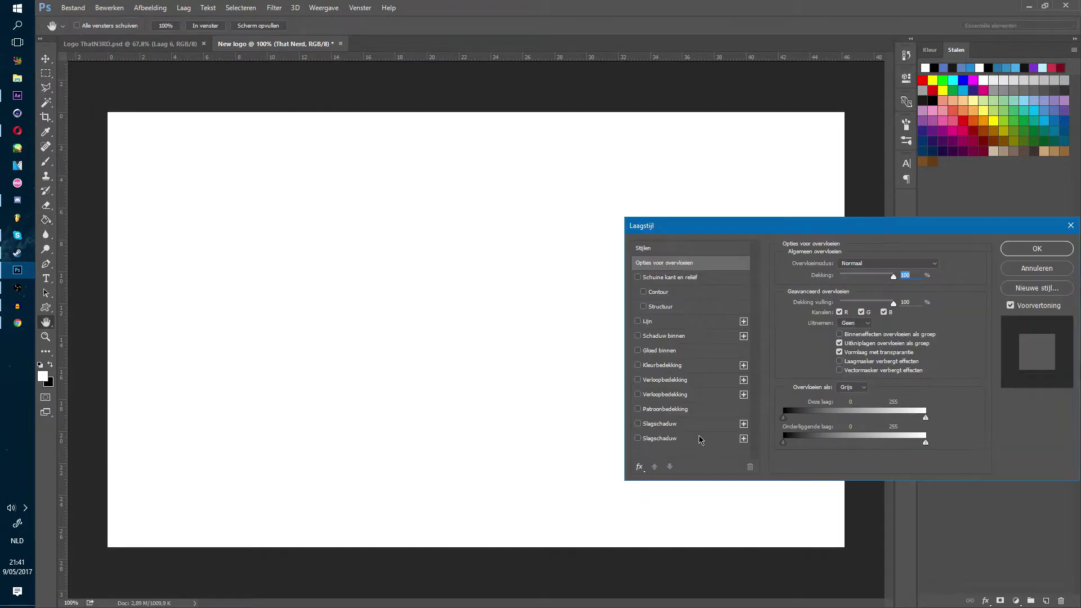
{"action": "left_click", "coordinate": [638, 438]}
{"action": "left_click", "coordinate": [660, 443]}
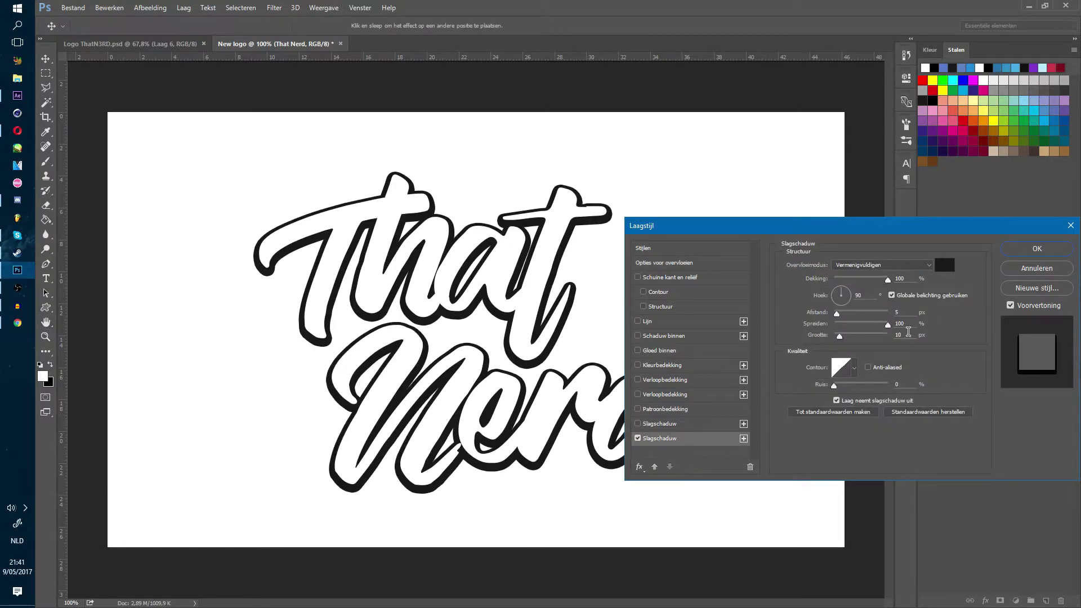
{"action": "double_click", "coordinate": [900, 332]}
{"action": "type", "text": "8"}
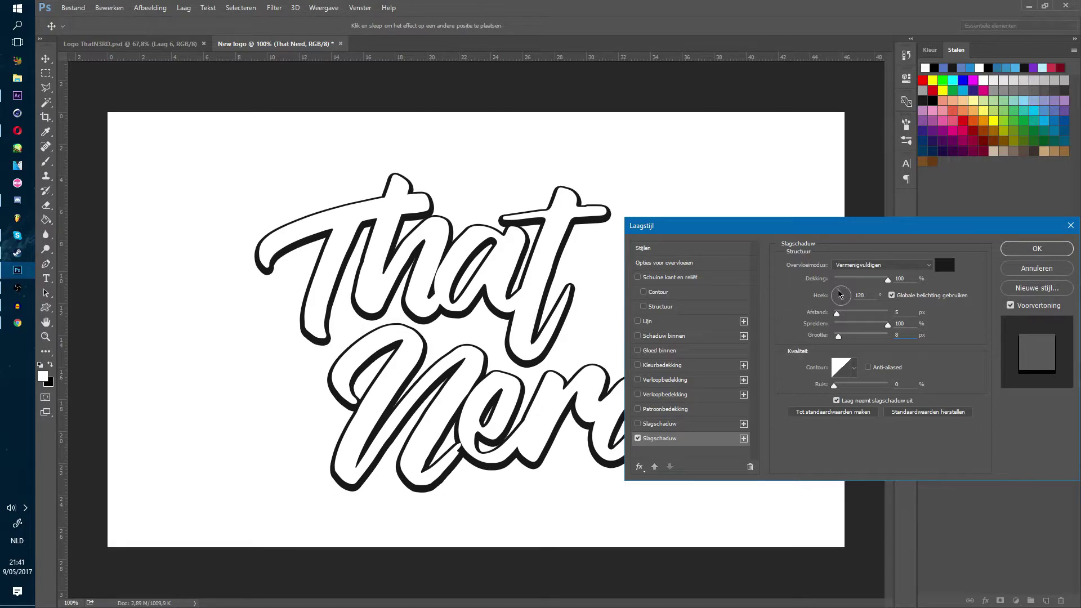
{"action": "left_click", "coordinate": [840, 294]}
{"action": "left_click", "coordinate": [836, 291]}
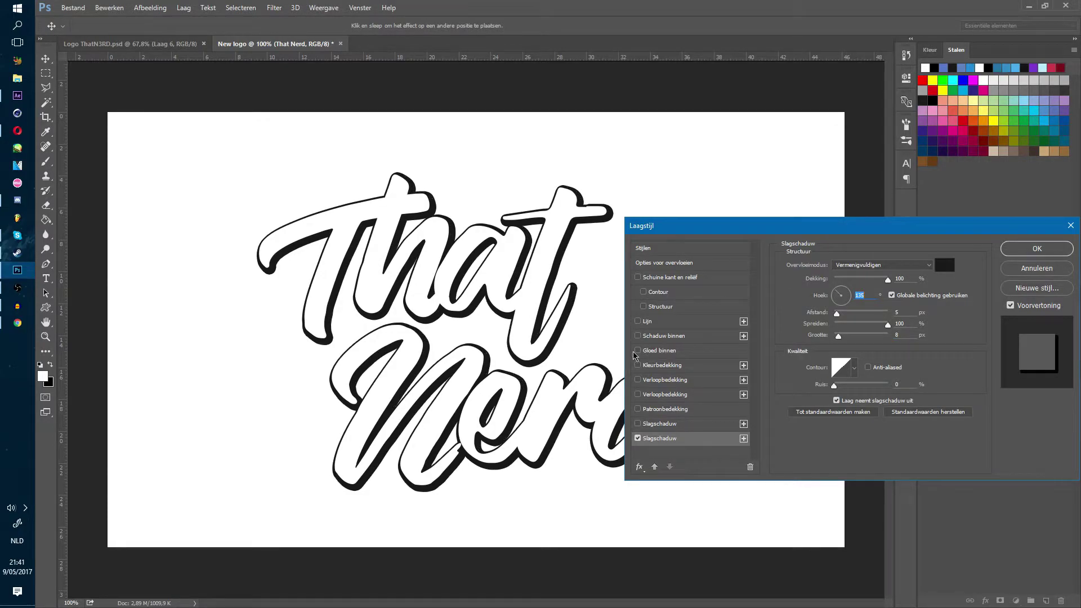
Add a gradient overlay to the That Nerd layer and reduce its opacity to a subtle light-grey shading
{"action": "left_click", "coordinate": [638, 394]}
{"action": "left_click", "coordinate": [666, 394]}
{"action": "left_click_drag", "start_coordinate": [879, 338], "coordinate": [961, 331]}
{"action": "left_click_drag", "start_coordinate": [858, 278], "coordinate": [843, 277]}
{"action": "left_click", "coordinate": [1037, 248]}
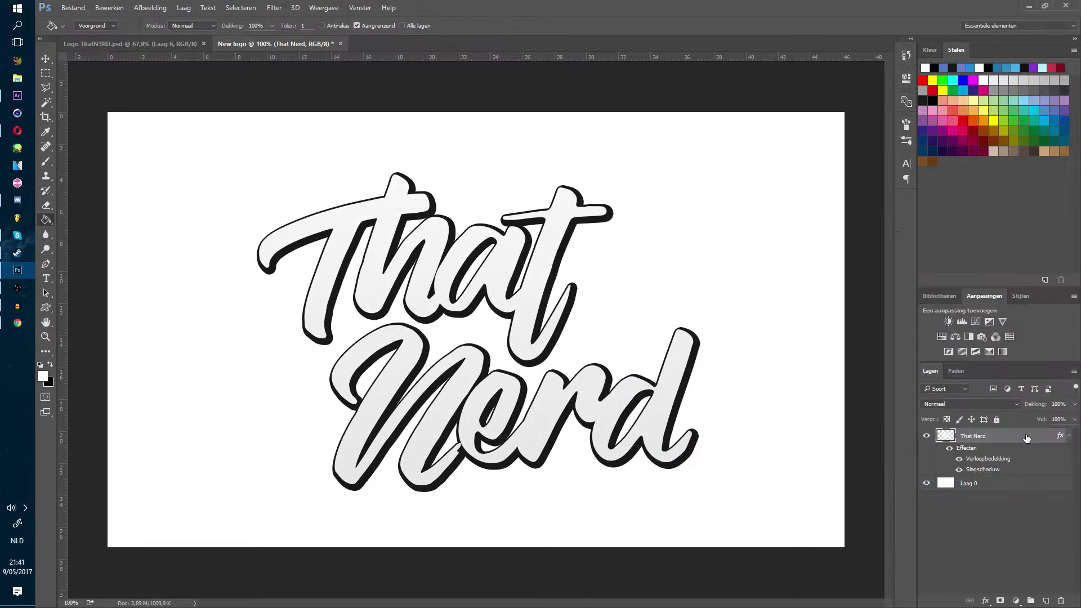
Rasterize the That Nerd layer's styles and add another drop shadow at 90° with 5 px distance and 8 px size
{"action": "right_click", "coordinate": [1005, 436]}
{"action": "left_click", "coordinate": [906, 259]}
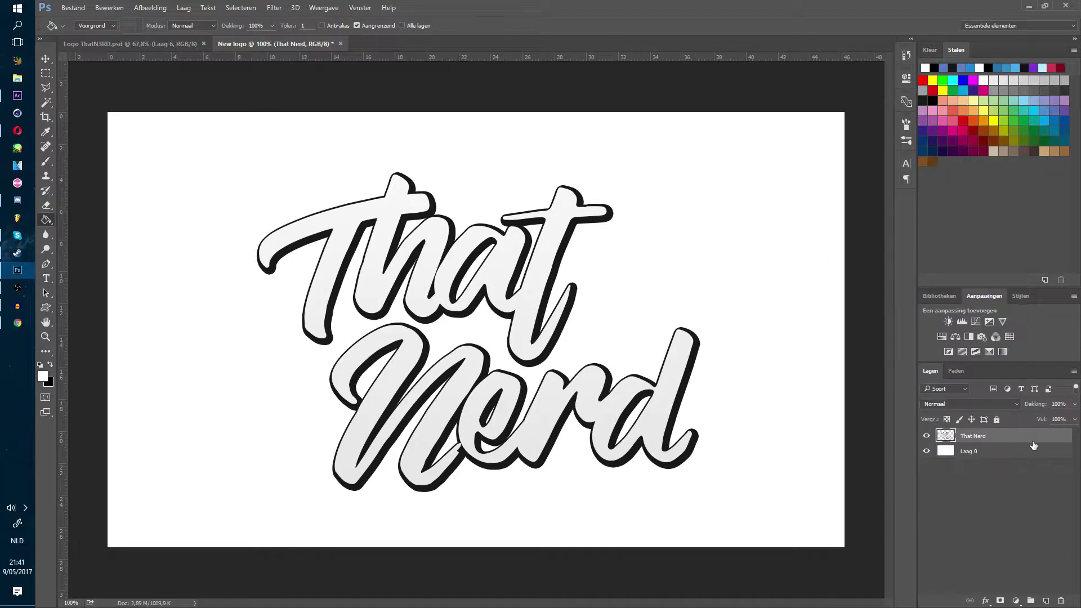
{"action": "double_click", "coordinate": [1034, 442]}
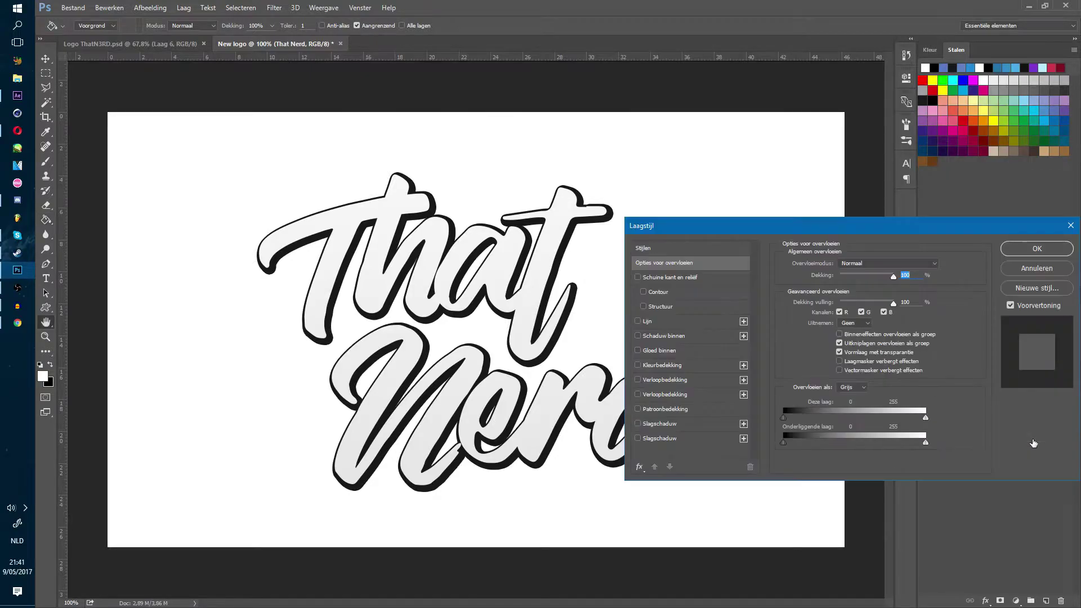
{"action": "left_click", "coordinate": [638, 438]}
{"action": "left_click", "coordinate": [663, 439]}
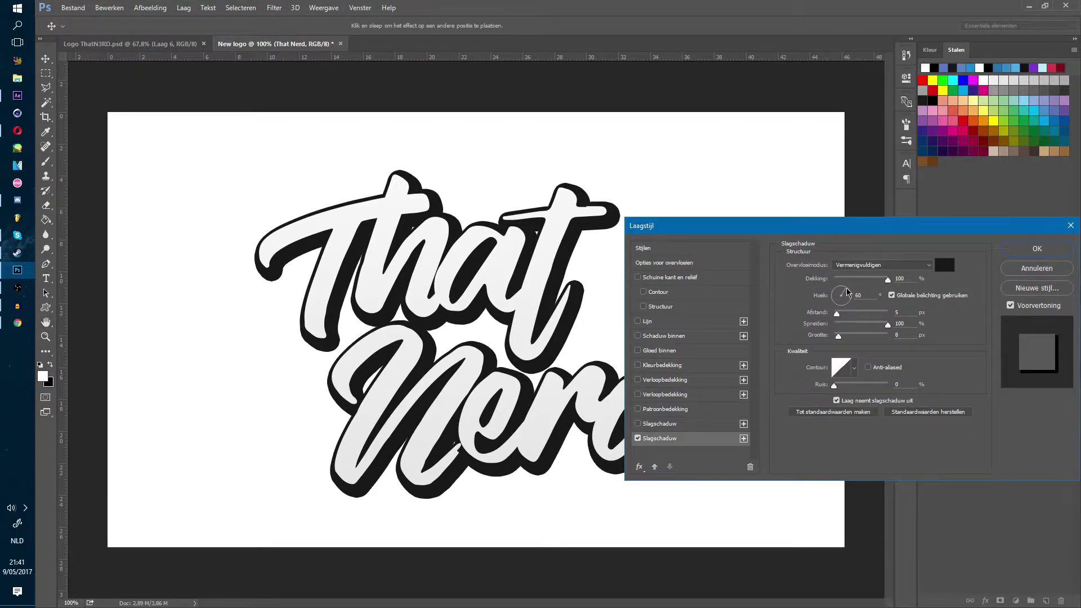
{"action": "left_click_drag", "start_coordinate": [849, 292], "coordinate": [842, 288]}
Change the new drop shadow's colour to a bright medium blue and apply the layer style
{"action": "left_click", "coordinate": [945, 262]}
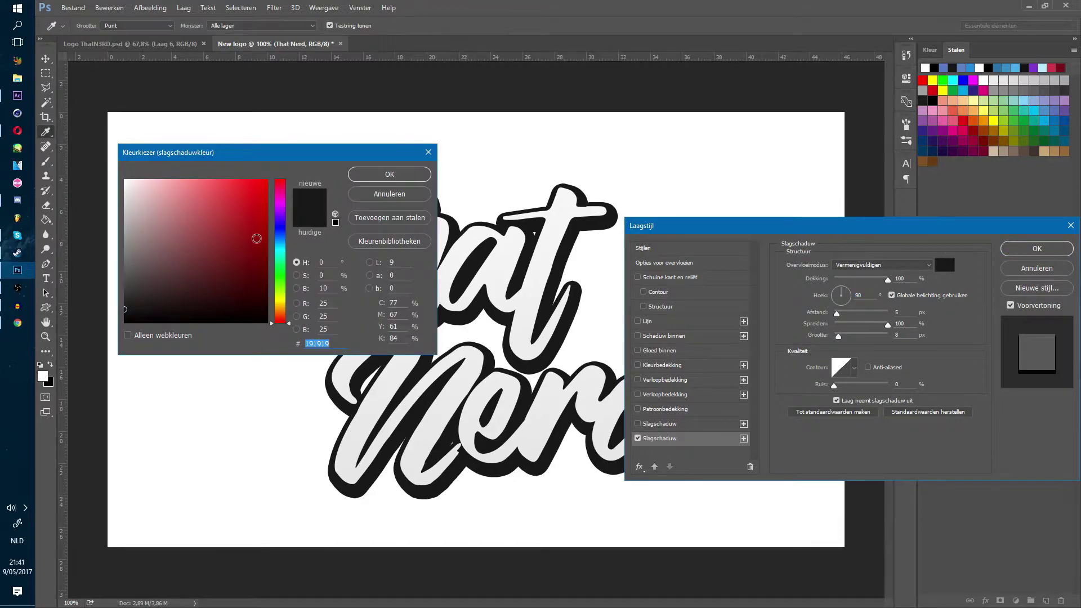
{"action": "key", "text": "Return"}
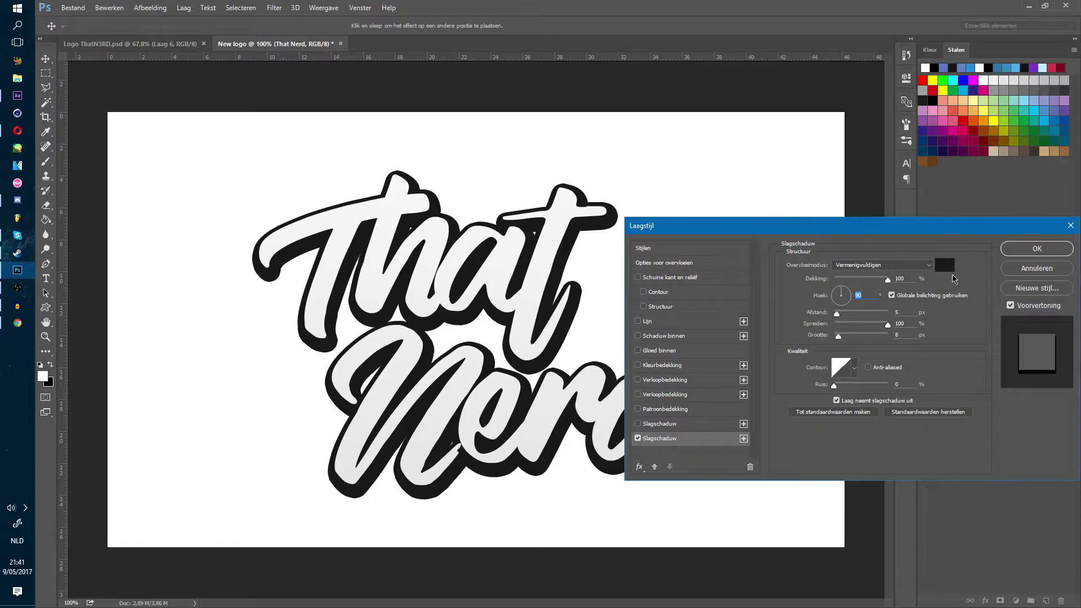
{"action": "left_click", "coordinate": [946, 267]}
{"action": "left_click", "coordinate": [280, 225]}
{"action": "left_click_drag", "start_coordinate": [223, 207], "coordinate": [214, 190]}
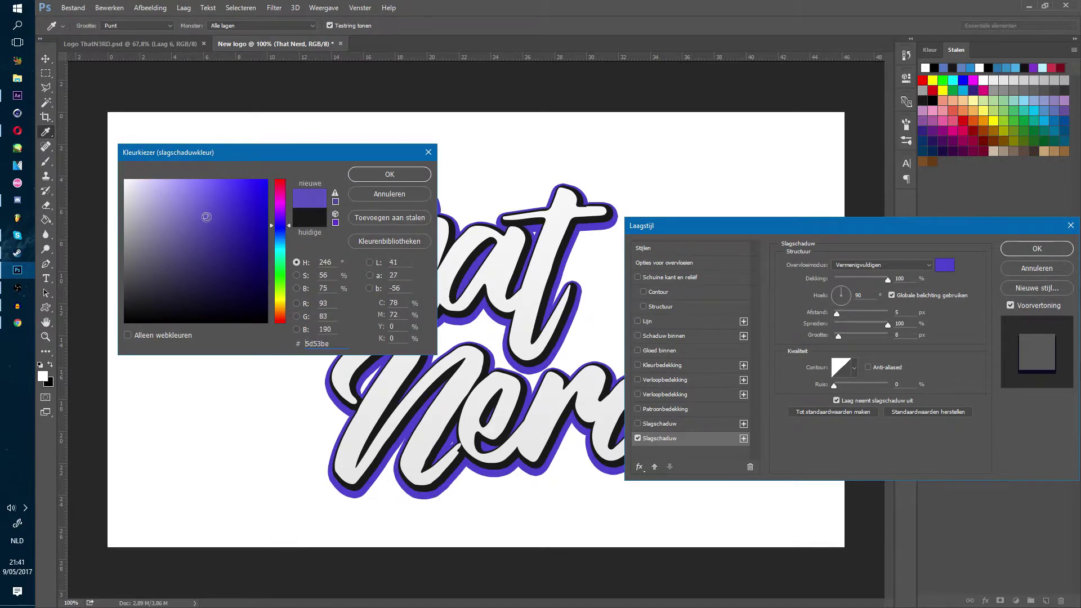
{"action": "mouse_move", "coordinate": [206, 217]}
{"action": "left_mouse_down"}
{"action": "mouse_move", "coordinate": [197, 218]}
{"action": "mouse_move", "coordinate": [219, 182]}
{"action": "left_mouse_up"}
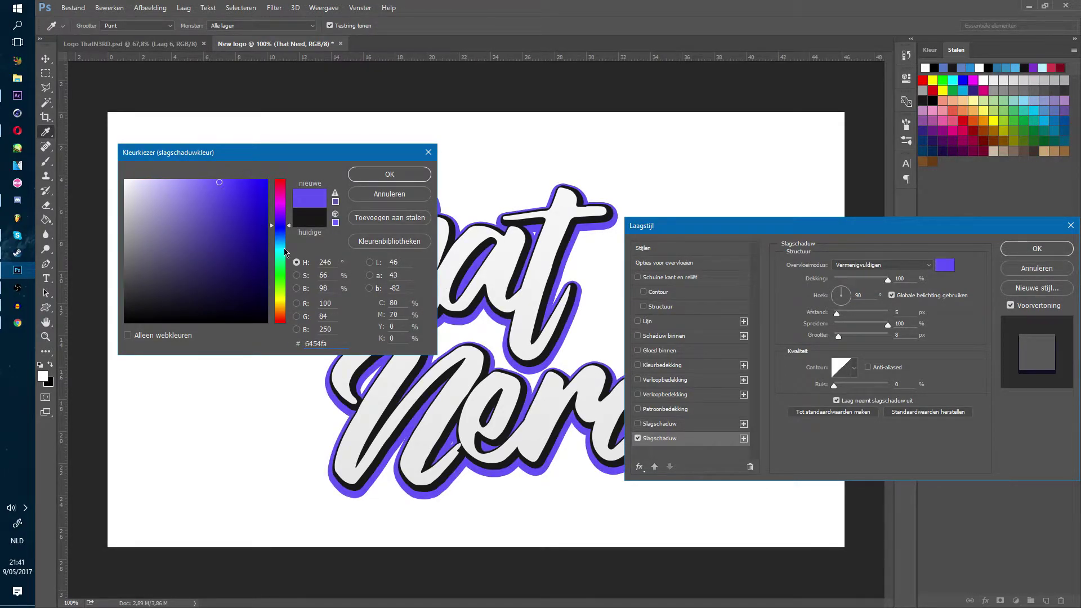
{"action": "left_click", "coordinate": [280, 236]}
{"action": "left_click", "coordinate": [373, 179]}
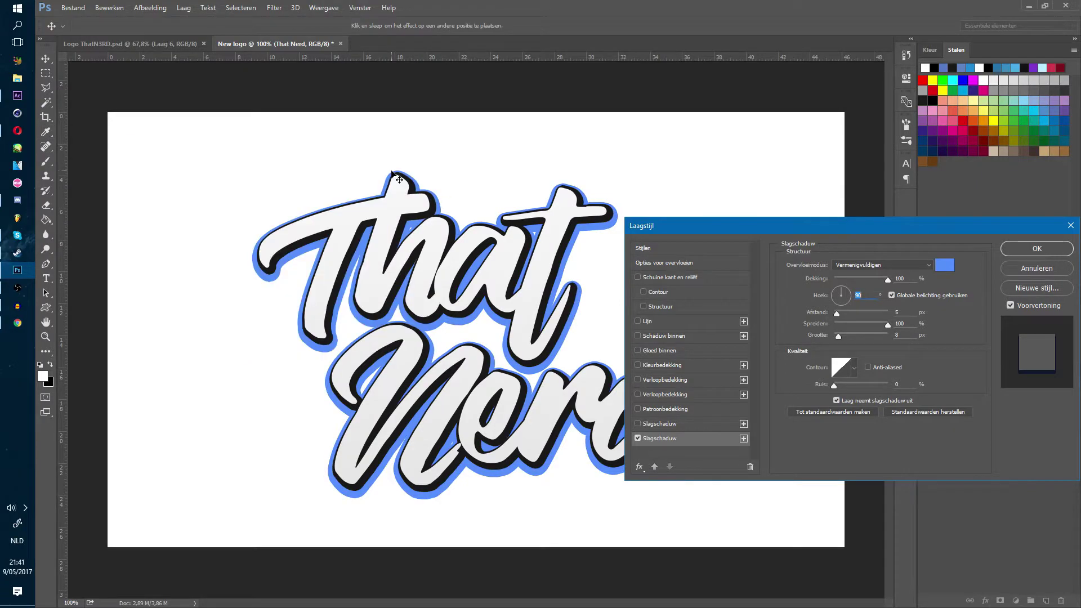
{"action": "left_click", "coordinate": [1059, 253]}
Copy the That Nerd layer's style, rasterize it, and paste the copied drop shadow to thicken the blue outline
{"action": "right_click", "coordinate": [1004, 438]}
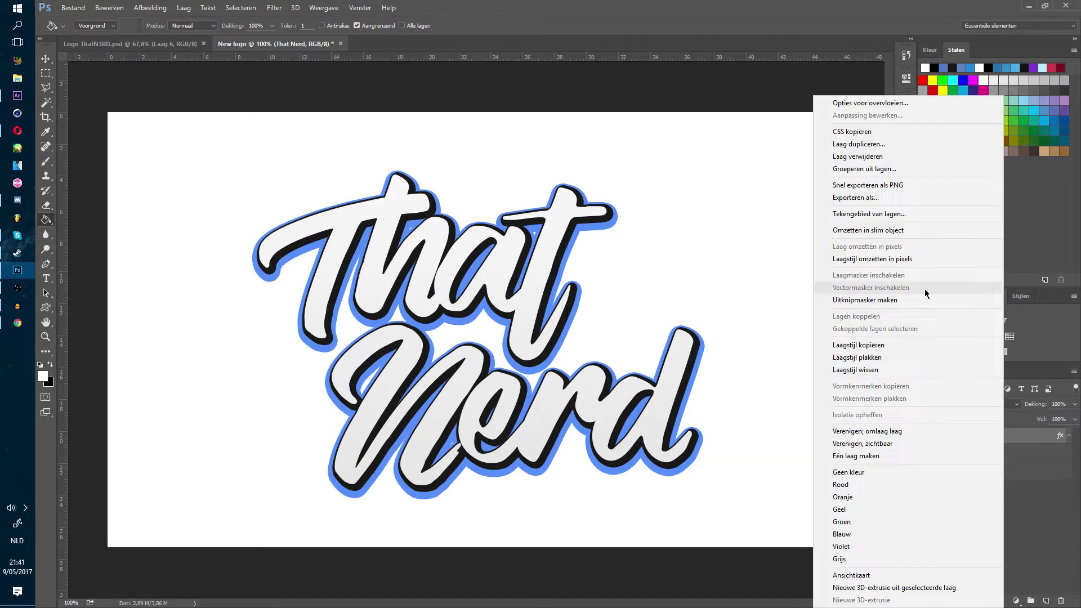
{"action": "left_click", "coordinate": [926, 261]}
{"action": "key", "text": "ctrl+z"}
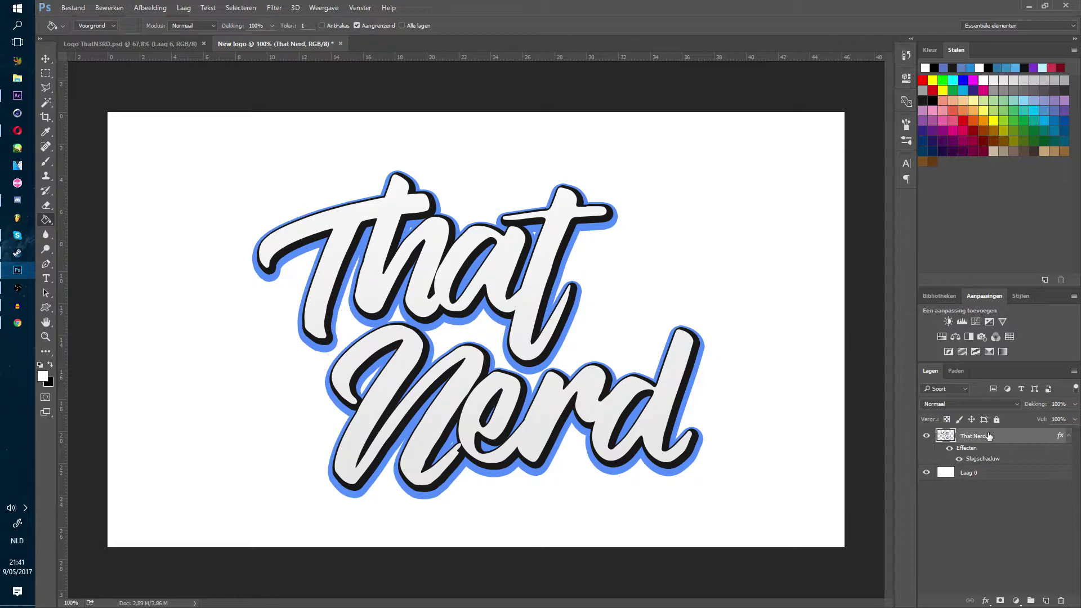
{"action": "right_click", "coordinate": [989, 436]}
{"action": "left_click", "coordinate": [888, 355]}
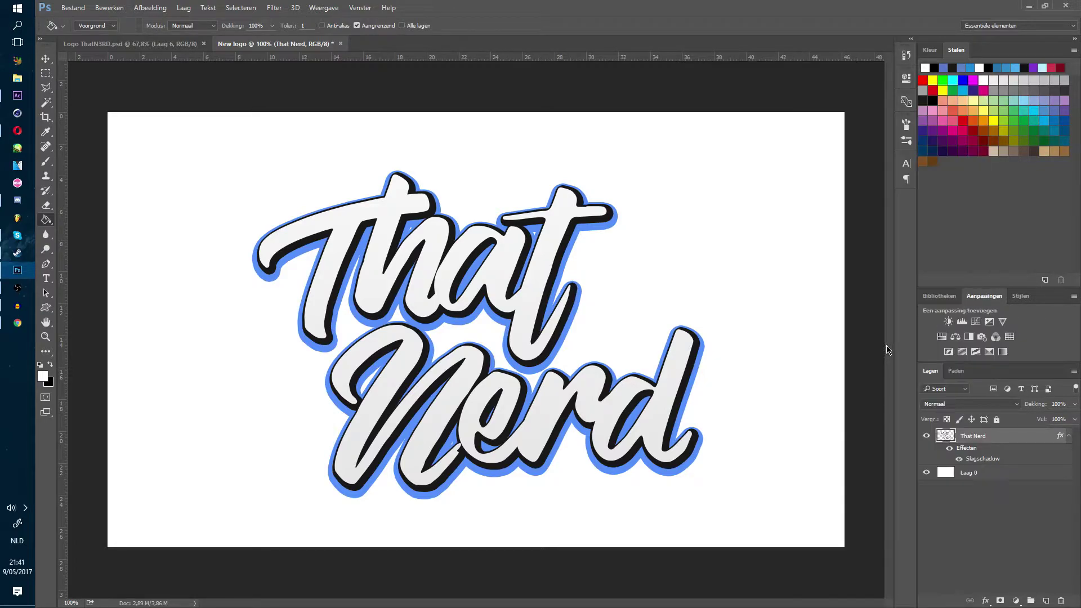
{"action": "right_click", "coordinate": [980, 437]}
{"action": "left_click", "coordinate": [899, 261]}
{"action": "right_click", "coordinate": [1003, 432]}
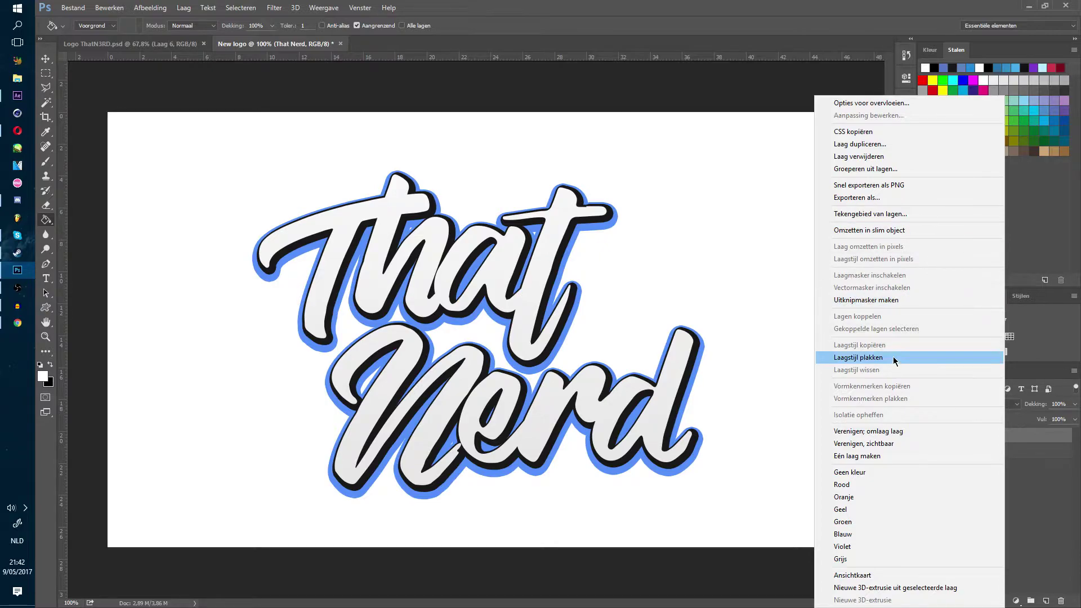
{"action": "left_click", "coordinate": [894, 358]}
Rasterize the pasted layer style and paste the blue drop shadow onto the That Nerd layer once more
{"action": "right_click", "coordinate": [1012, 436]}
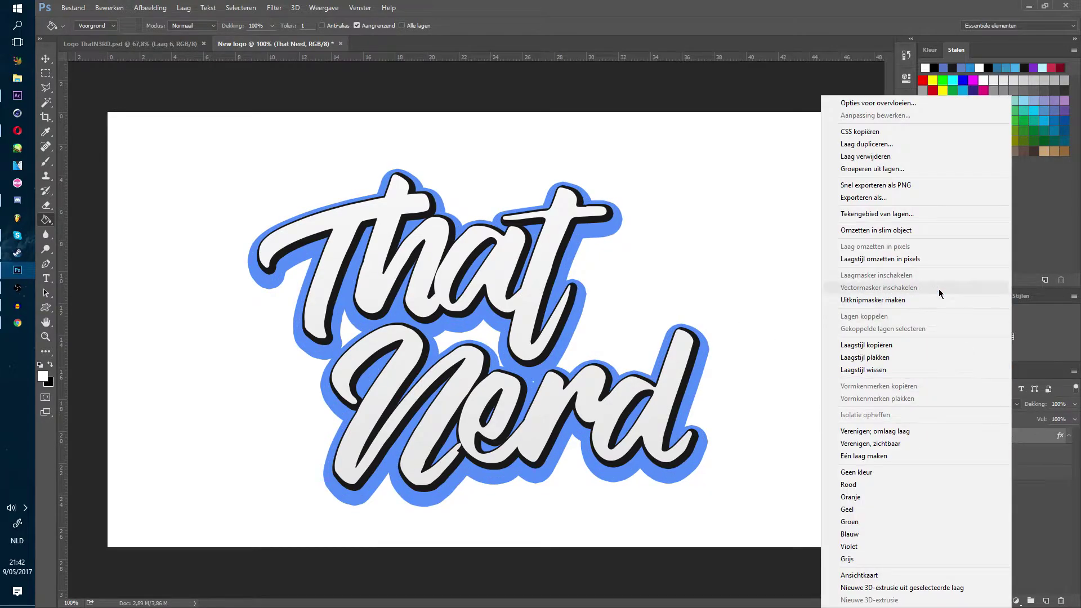
{"action": "left_click", "coordinate": [924, 249]}
{"action": "right_click", "coordinate": [1011, 438]}
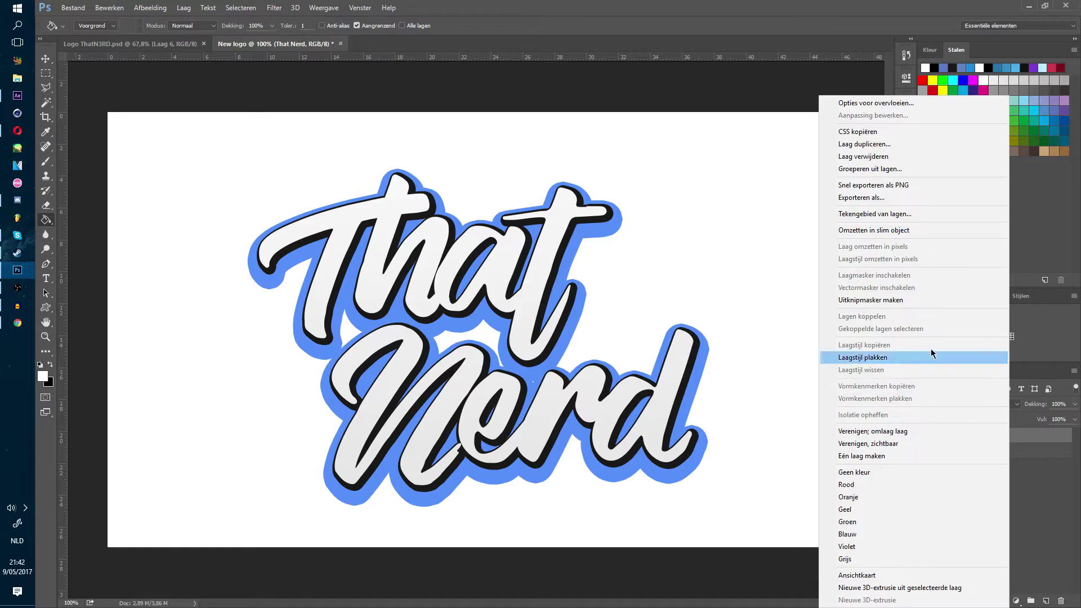
{"action": "left_click", "coordinate": [903, 360]}
Undo the pasted and rasterized blue shadows back to the That Nerd layer without effects
{"action": "key", "text": "ctrl+z"}
{"action": "key", "text": "ctrl+z"}
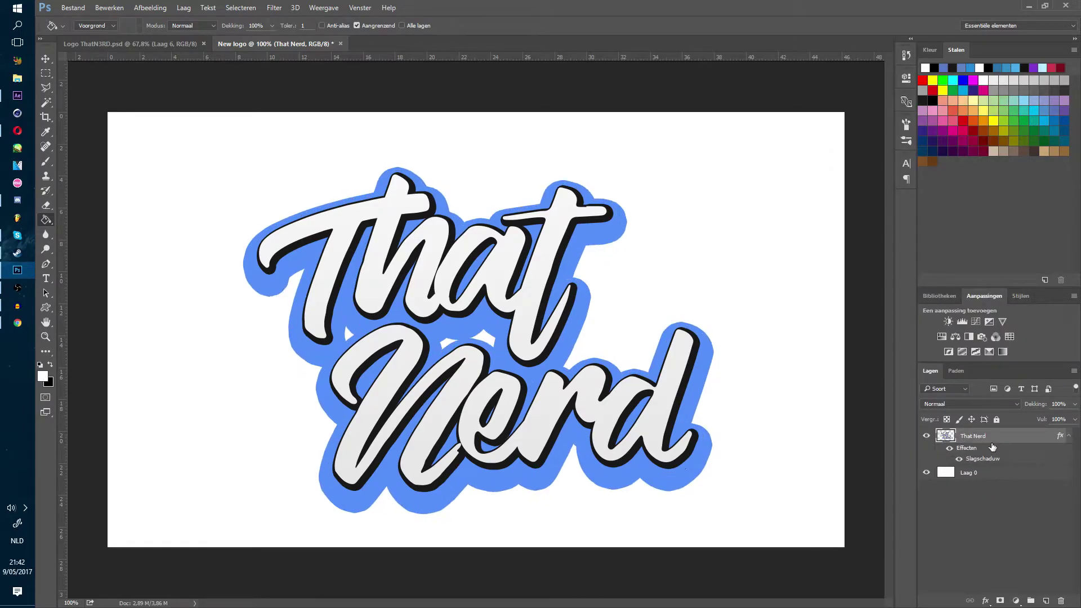
{"action": "key", "text": "ctrl+alt+z"}
{"action": "key", "text": "ctrl+alt+z"}
{"action": "key", "text": "ctrl+alt+z"}
{"action": "key", "text": "ctrl+alt+z"}
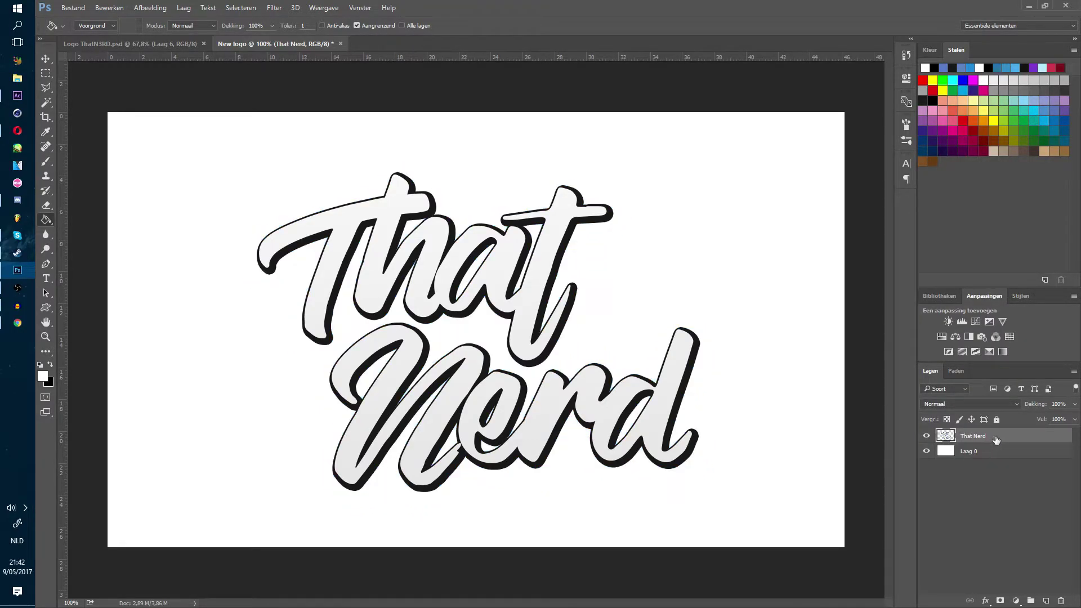
Enable the blue drop shadow on the That Nerd layer again and apply the layer style
{"action": "double_click", "coordinate": [997, 440]}
{"action": "left_click", "coordinate": [638, 439]}
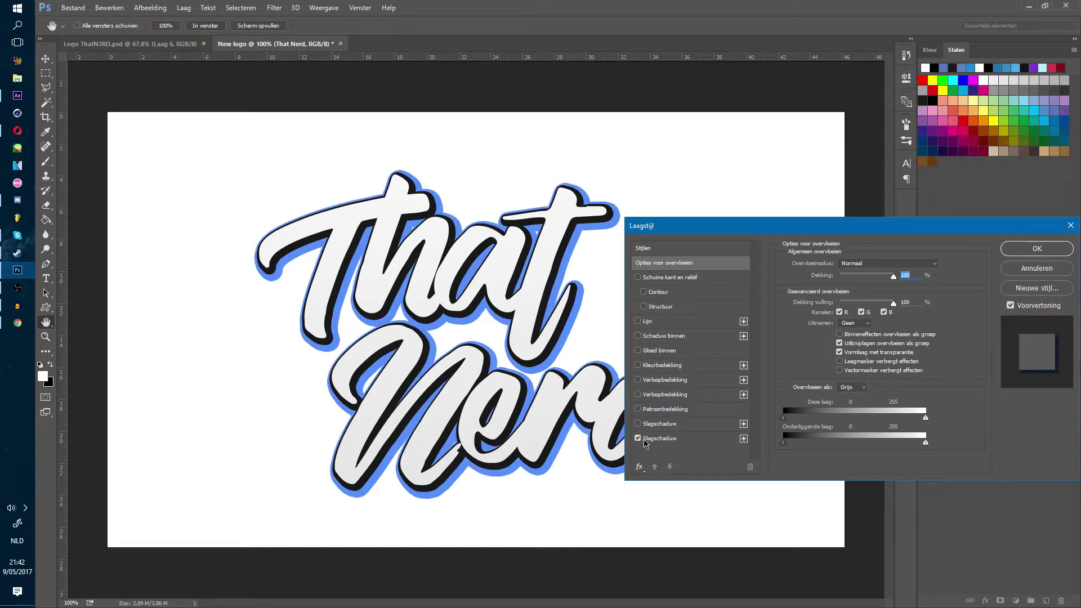
{"action": "left_click", "coordinate": [1037, 249]}
Copy the That Nerd layer's style and rasterize the blue drop shadow into the layer
{"action": "right_click", "coordinate": [1001, 436]}
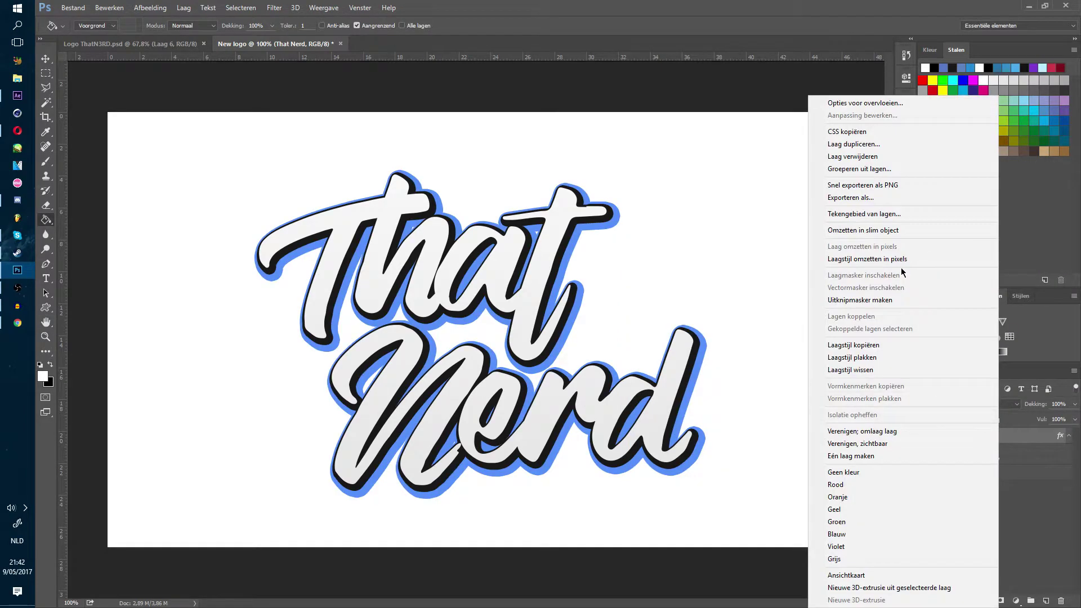
{"action": "left_click", "coordinate": [905, 345]}
{"action": "right_click", "coordinate": [1006, 437]}
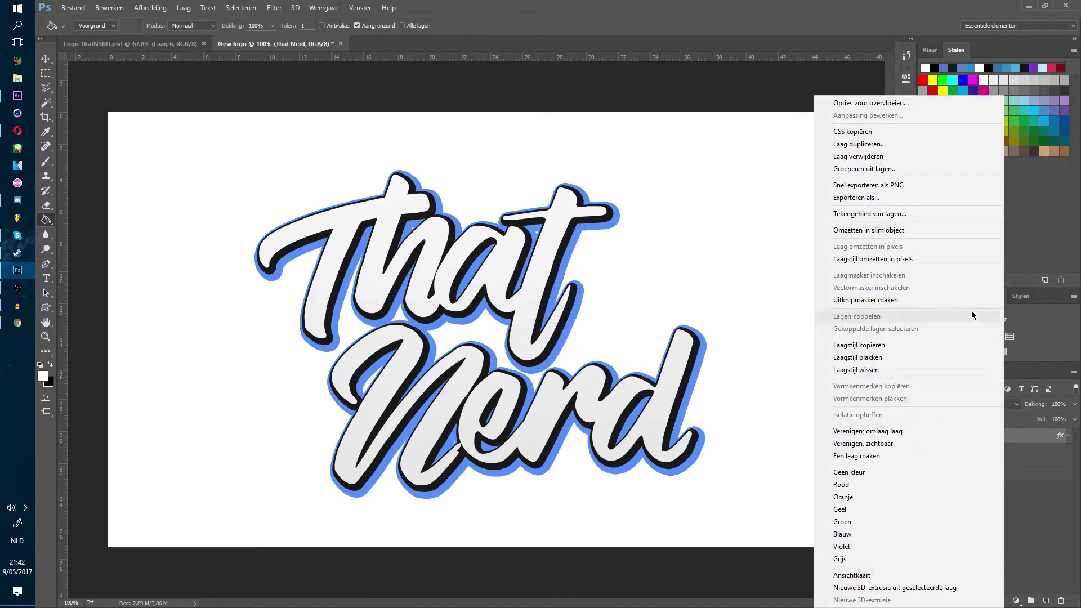
{"action": "left_click", "coordinate": [944, 260]}
Paste the copied drop shadow onto the That Nerd layer and rasterize it, twice over, to widen the blue outline
{"action": "right_click", "coordinate": [999, 424]}
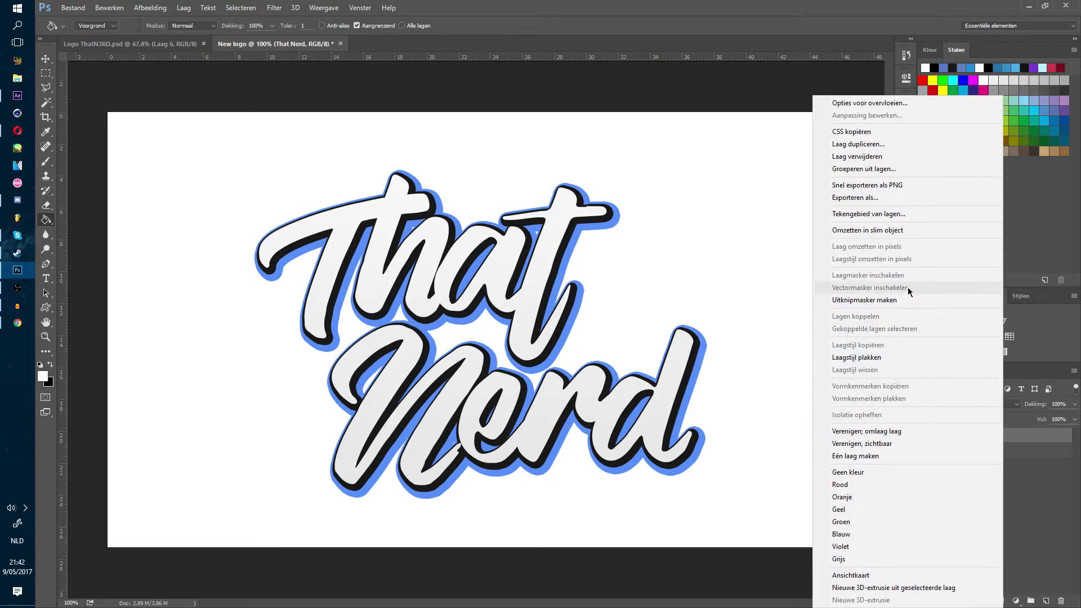
{"action": "left_click", "coordinate": [894, 358]}
{"action": "right_click", "coordinate": [1002, 439]}
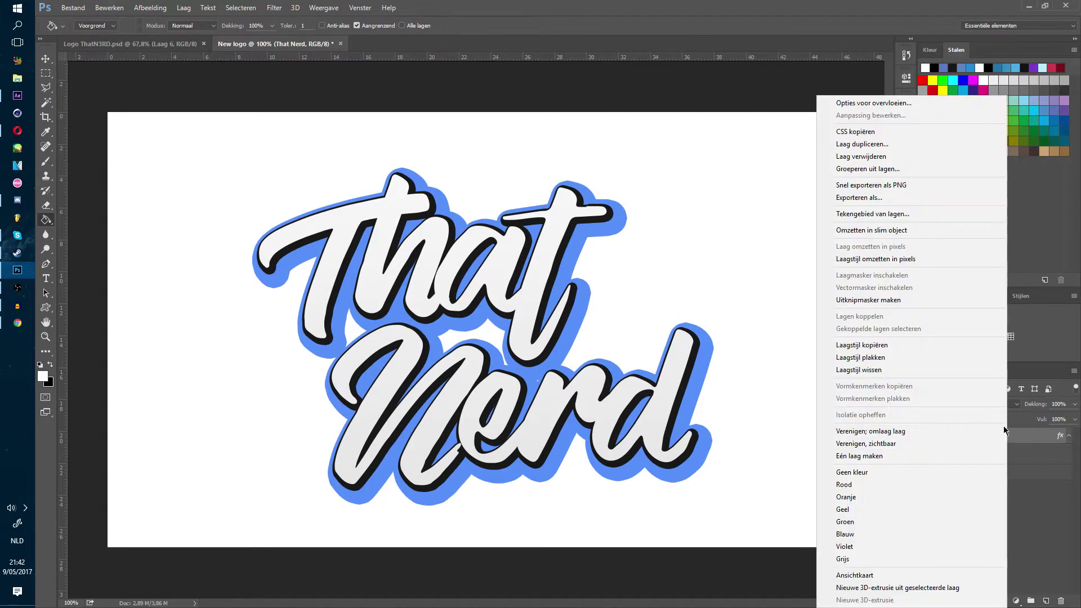
{"action": "left_click", "coordinate": [892, 260]}
{"action": "right_click", "coordinate": [998, 439]}
{"action": "left_click", "coordinate": [901, 356]}
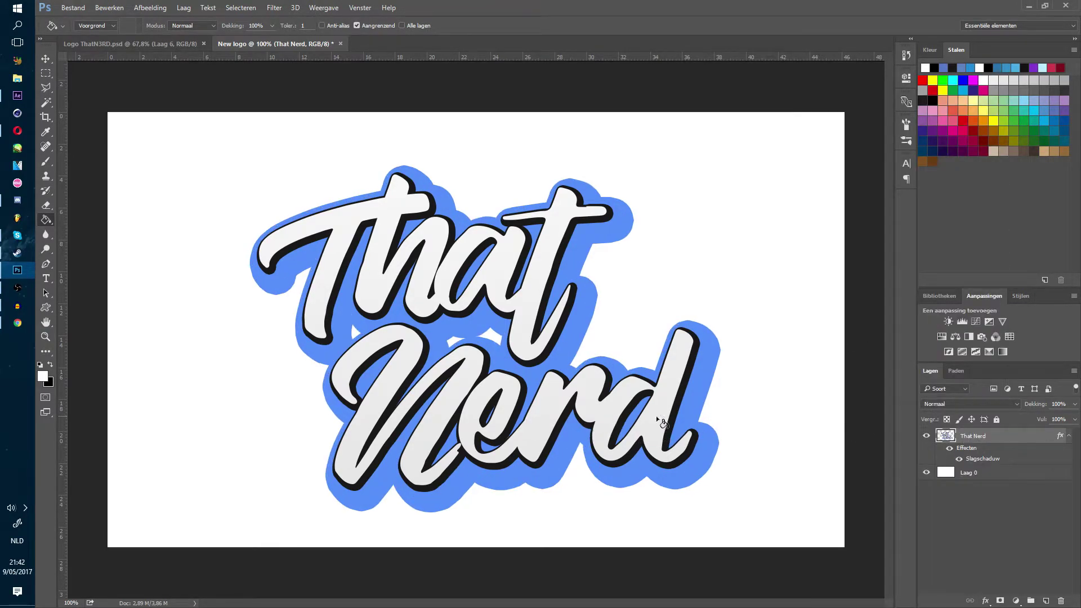
{"action": "right_click", "coordinate": [1012, 439]}
{"action": "left_click", "coordinate": [949, 366]}
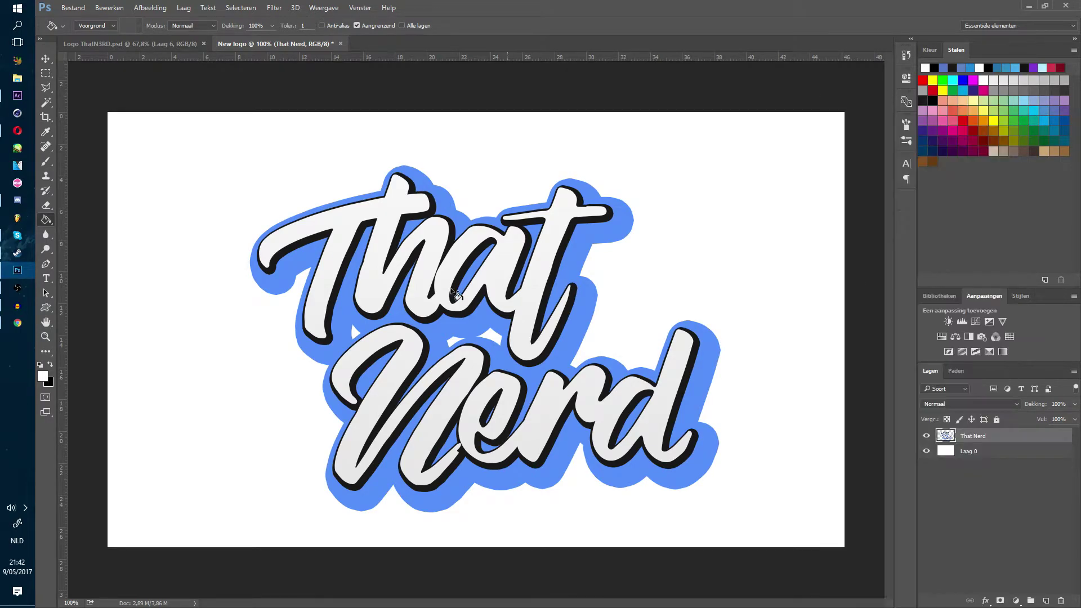
Add a new empty layer and place it between the That Nerd layer and Laag 0
{"action": "left_click", "coordinate": [46, 337]}
{"action": "left_click_drag", "start_coordinate": [216, 335], "coordinate": [452, 344]}
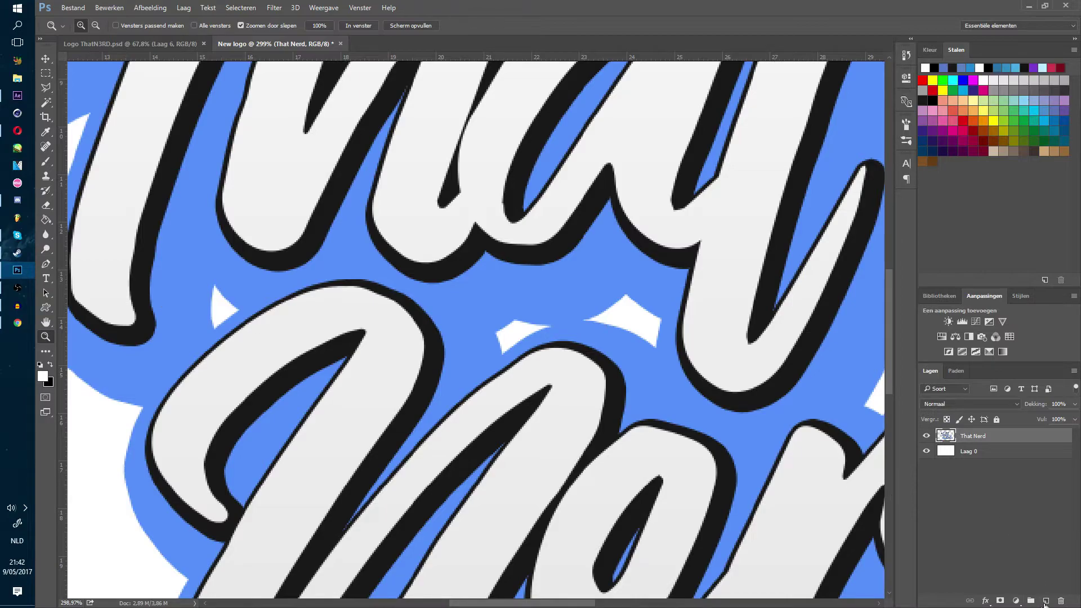
{"action": "left_click", "coordinate": [1046, 604]}
{"action": "left_click_drag", "start_coordinate": [993, 437], "coordinate": [984, 456]}
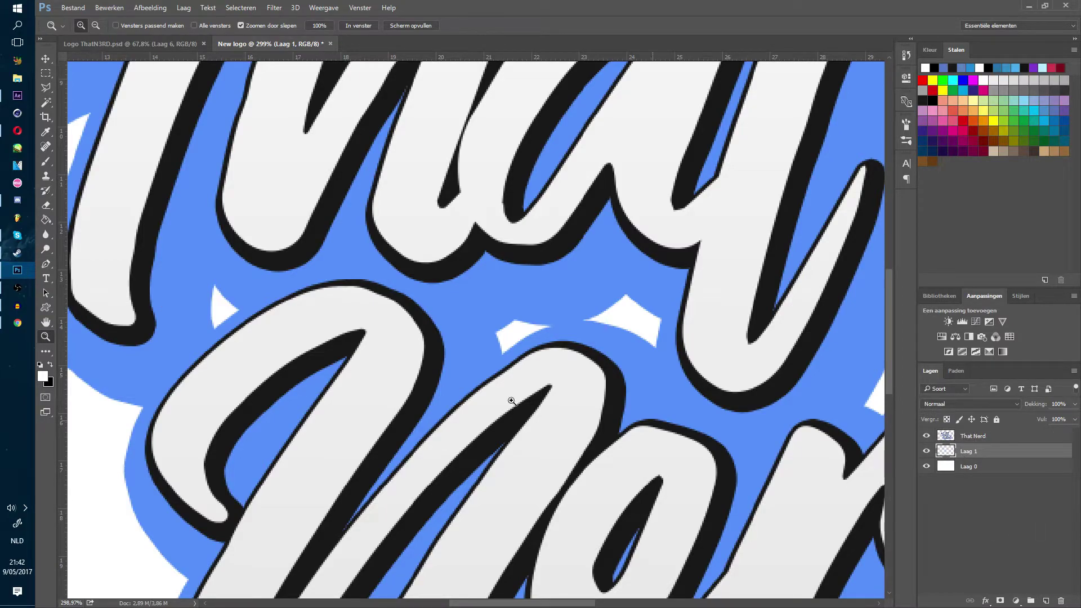
Set the foreground colour to the blue sampled from the logo's outline
{"action": "left_click", "coordinate": [43, 377]}
{"action": "left_click", "coordinate": [154, 356]}
{"action": "key", "text": "Return"}
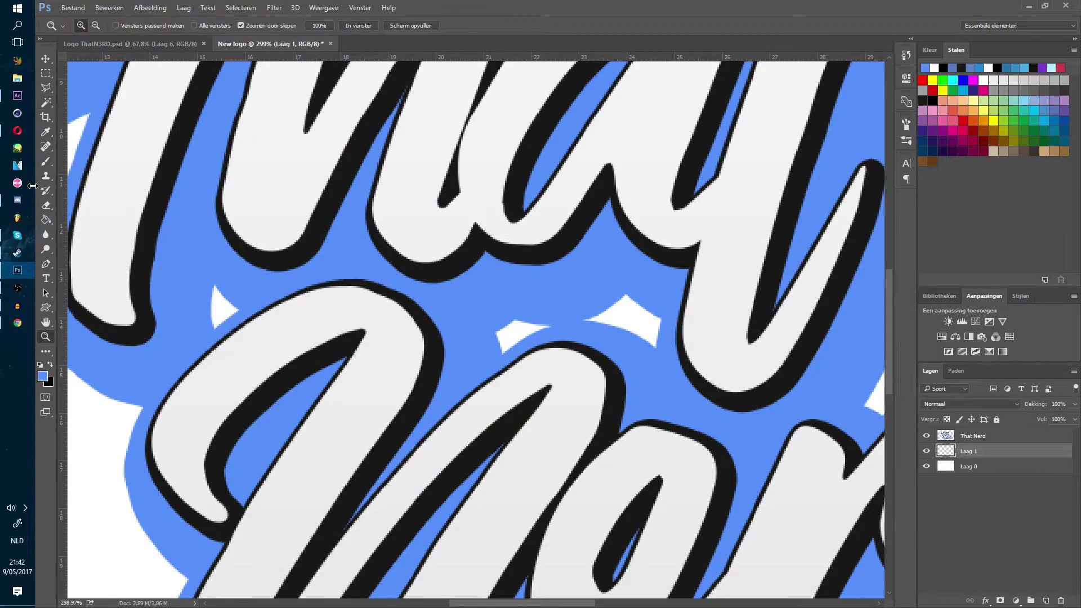
Paint over the white gaps between the words That and Nerd on Laag 1 with a hard 56 px brush
{"action": "scroll", "coordinate": [34, 184], "scroll_direction": "up", "scroll_amount": 1}
{"action": "left_click", "coordinate": [46, 161]}
{"action": "left_click", "coordinate": [94, 25]}
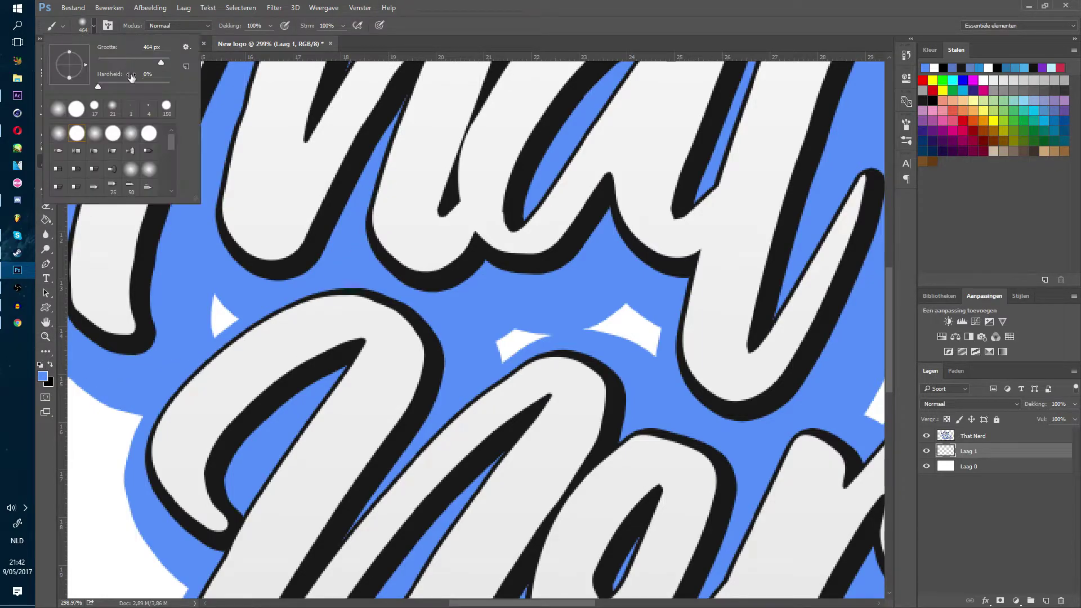
{"action": "left_click_drag", "start_coordinate": [150, 60], "coordinate": [117, 61]}
{"action": "left_click_drag", "start_coordinate": [223, 317], "coordinate": [693, 352]}
{"action": "scroll", "coordinate": [534, 294], "scroll_direction": "up", "scroll_amount": 3}
{"action": "scroll", "coordinate": [533, 294], "scroll_direction": "up", "scroll_amount": 3}
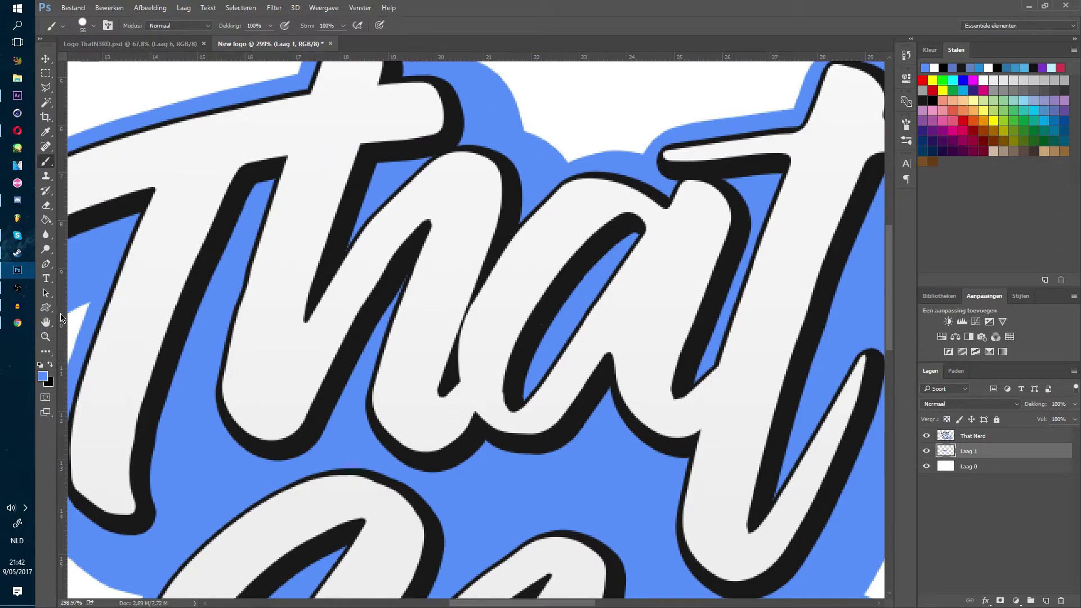
Convert the That Nerd layer and Laag 1 together into one smart object
{"action": "left_click", "coordinate": [43, 337]}
{"action": "left_click_drag", "start_coordinate": [353, 397], "coordinate": [289, 382]}
{"action": "left_click_drag", "start_coordinate": [453, 417], "coordinate": [730, 452]}
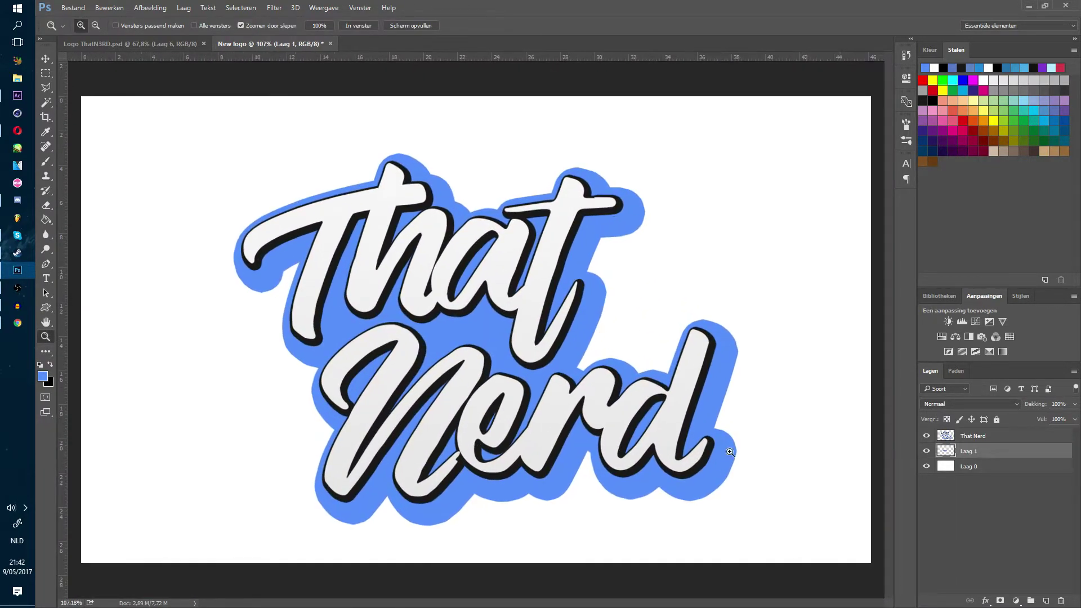
{"action": "left_click", "coordinate": [996, 439], "text": "ctrl"}
{"action": "right_click", "coordinate": [995, 435]}
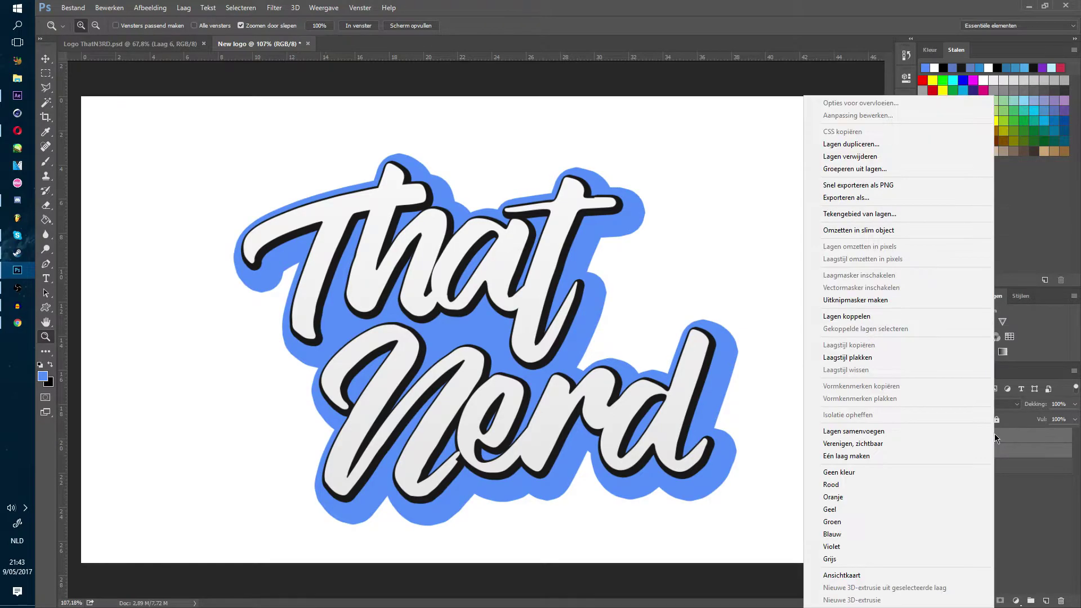
{"action": "left_click", "coordinate": [946, 435]}
{"action": "right_click", "coordinate": [958, 434]}
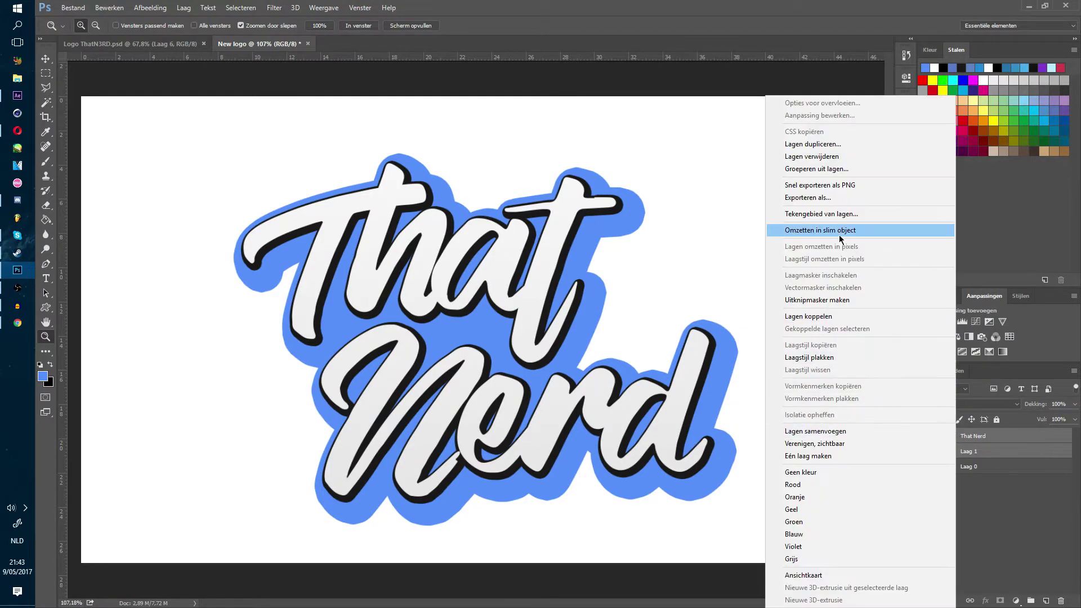
{"action": "left_click", "coordinate": [839, 232]}
Select the connected blue outline area with the Magic Wand at tolerance 30 and switch to the Gradient tool
{"action": "left_click", "coordinate": [46, 103]}
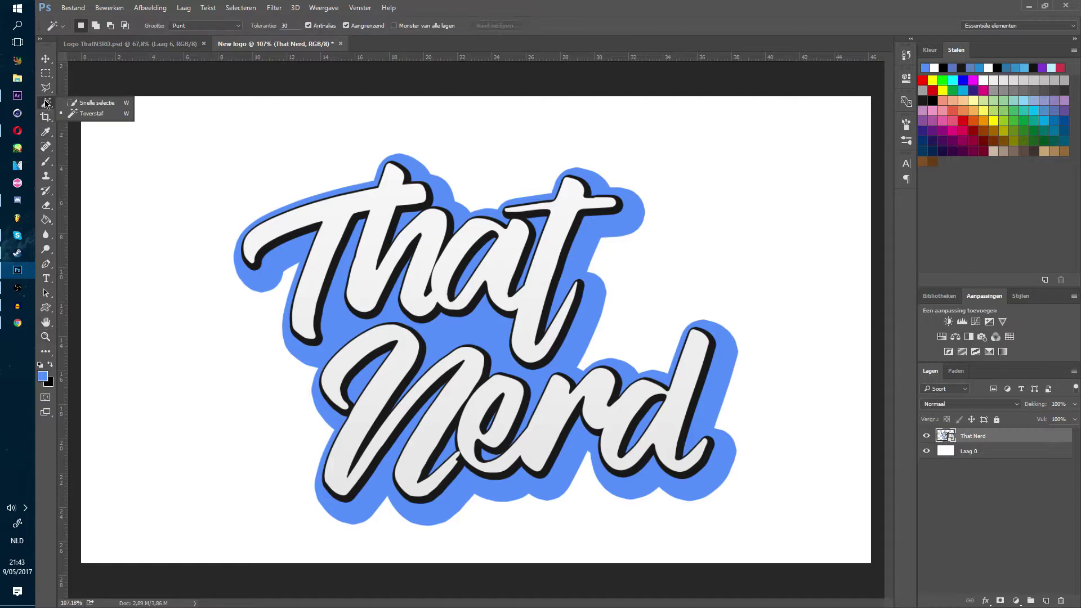
{"action": "left_click", "coordinate": [341, 304]}
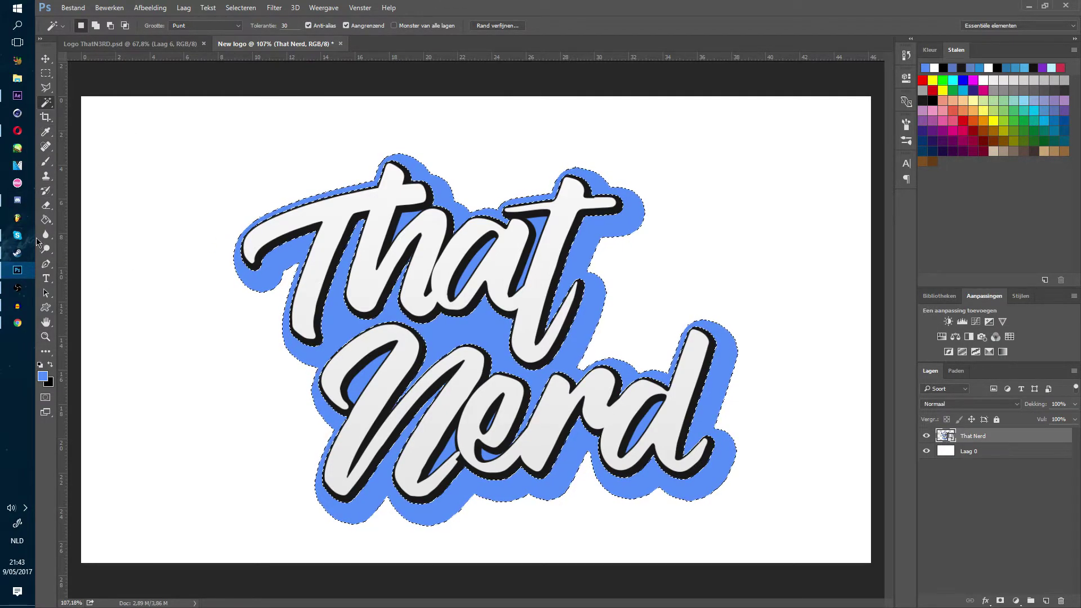
{"action": "right_click", "coordinate": [46, 220]}
{"action": "left_click", "coordinate": [87, 219]}
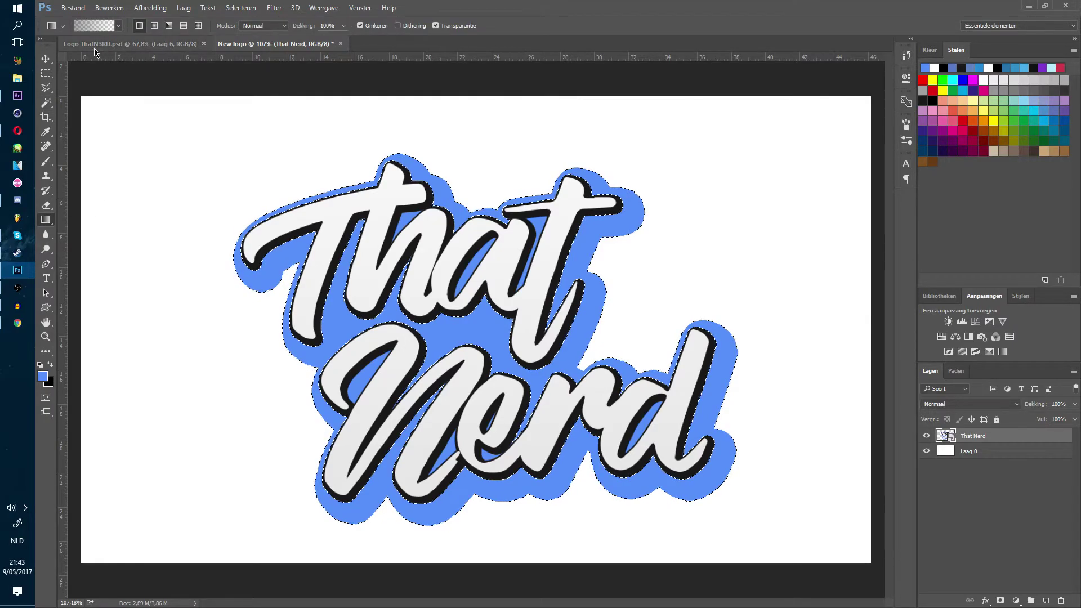
Load the red-green gradient preset for editing and change its first colour stop to a medium blue
{"action": "left_click", "coordinate": [95, 25]}
{"action": "left_click", "coordinate": [827, 141]}
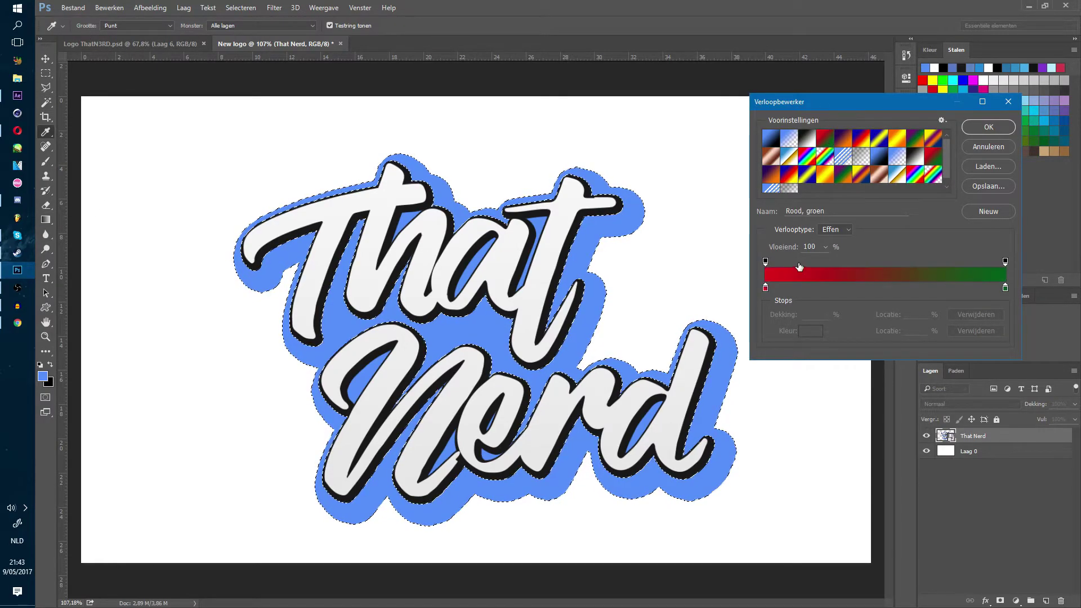
{"action": "left_click", "coordinate": [765, 288]}
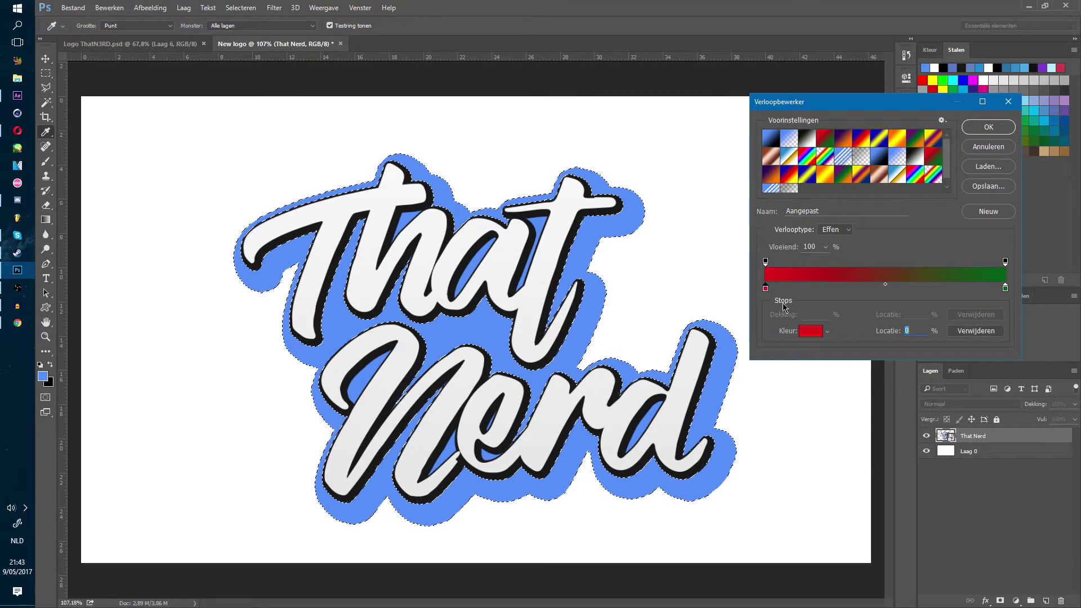
{"action": "left_click", "coordinate": [811, 330]}
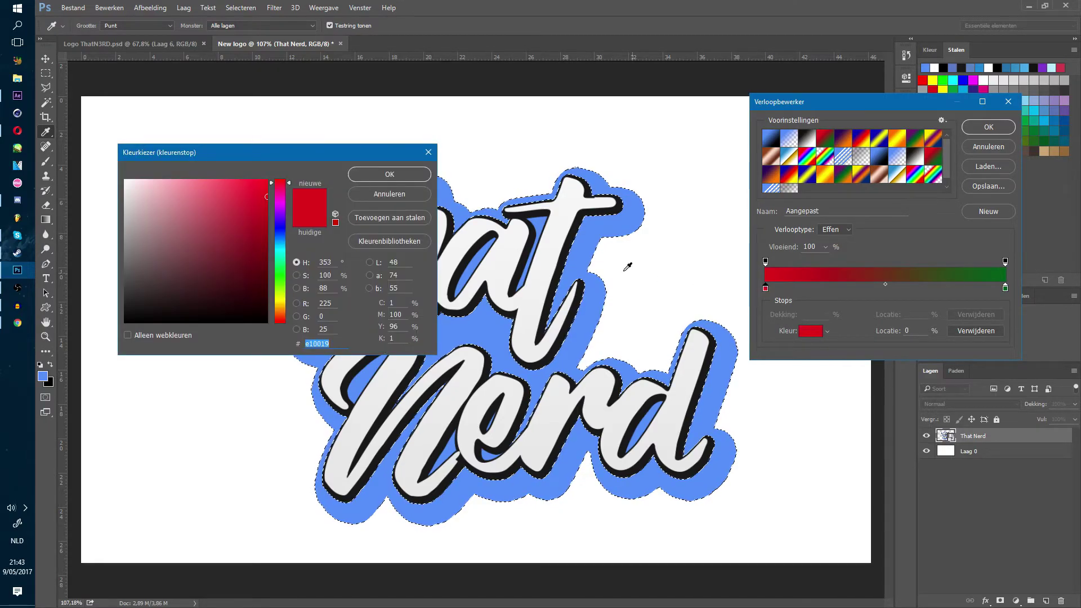
{"action": "left_click", "coordinate": [281, 243]}
{"action": "mouse_move", "coordinate": [242, 203]}
{"action": "left_mouse_down"}
{"action": "mouse_move", "coordinate": [212, 199]}
{"action": "mouse_move", "coordinate": [212, 209]}
{"action": "left_mouse_up"}
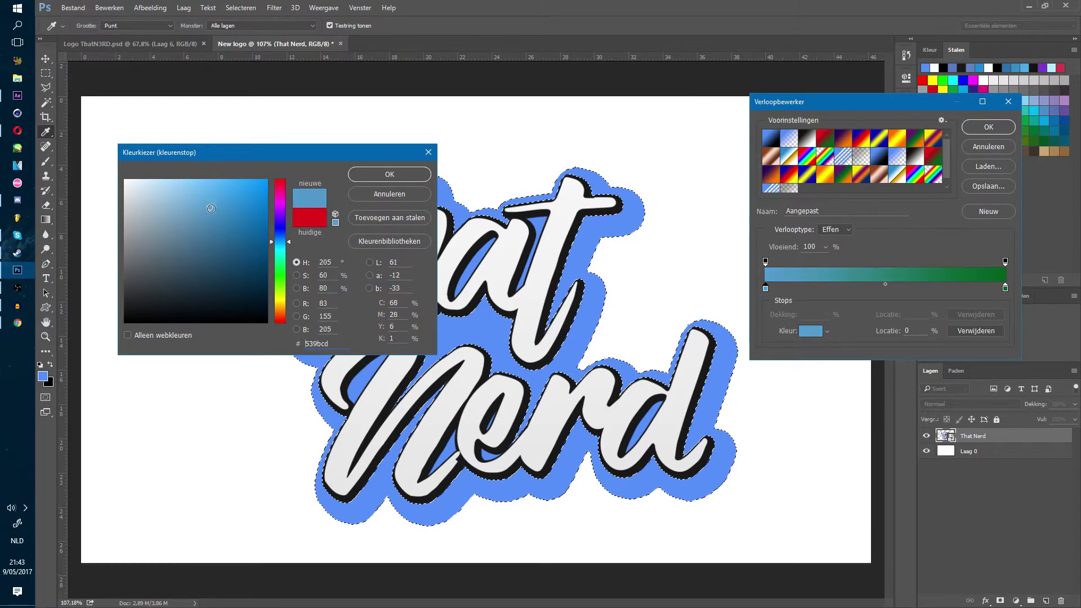
{"action": "left_click", "coordinate": [390, 175]}
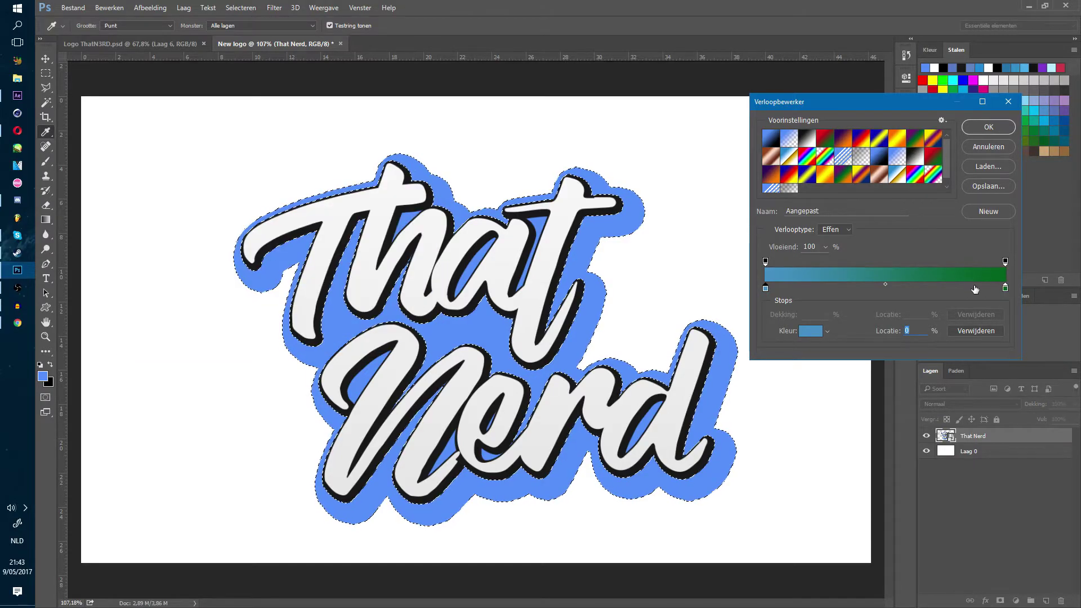
Change the gradient's end colour stop to purple and confirm the blue-to-purple gradient
{"action": "left_click", "coordinate": [1006, 288]}
{"action": "double_click", "coordinate": [1006, 289]}
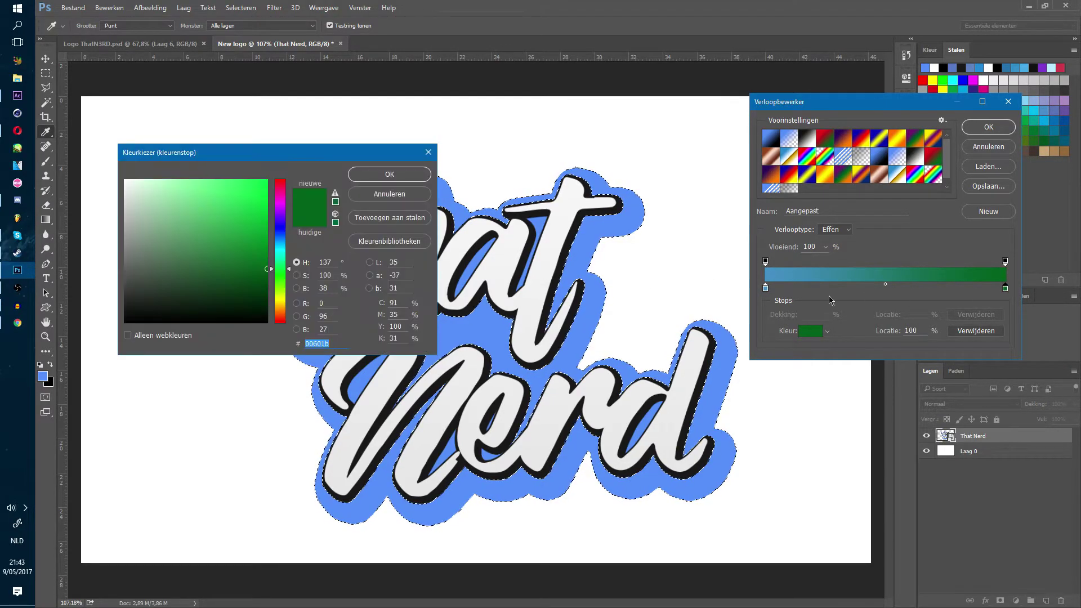
{"action": "left_click_drag", "start_coordinate": [271, 268], "coordinate": [212, 200]}
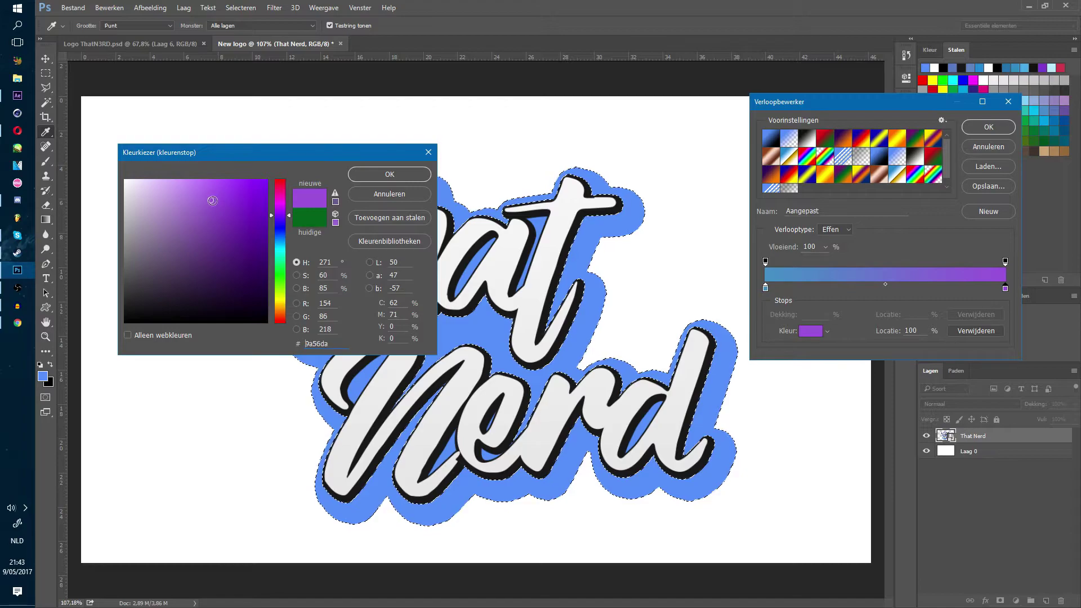
{"action": "left_click", "coordinate": [428, 175]}
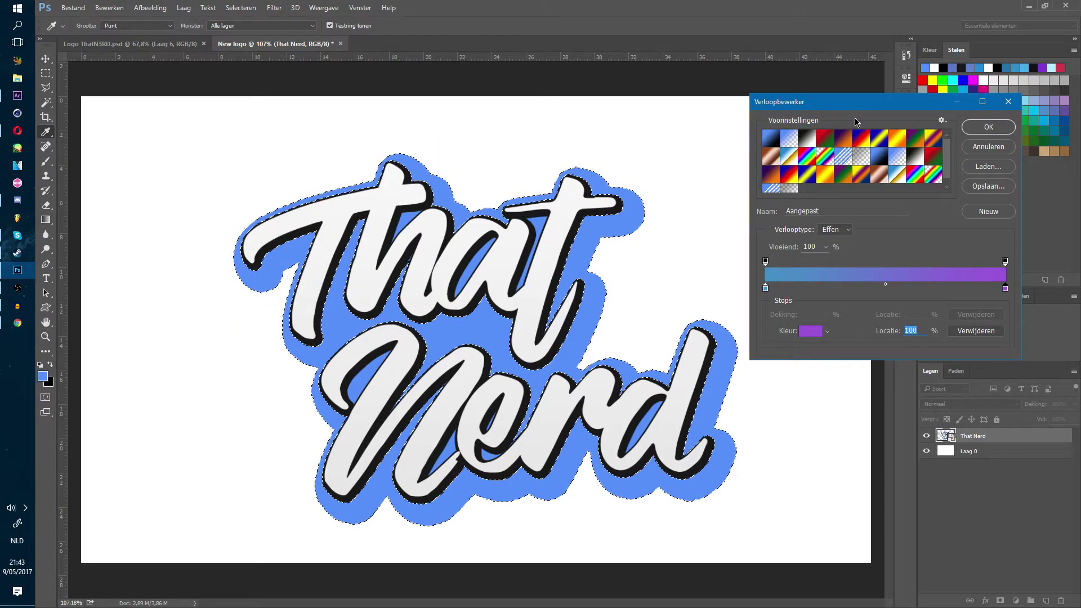
{"action": "left_click", "coordinate": [1008, 129]}
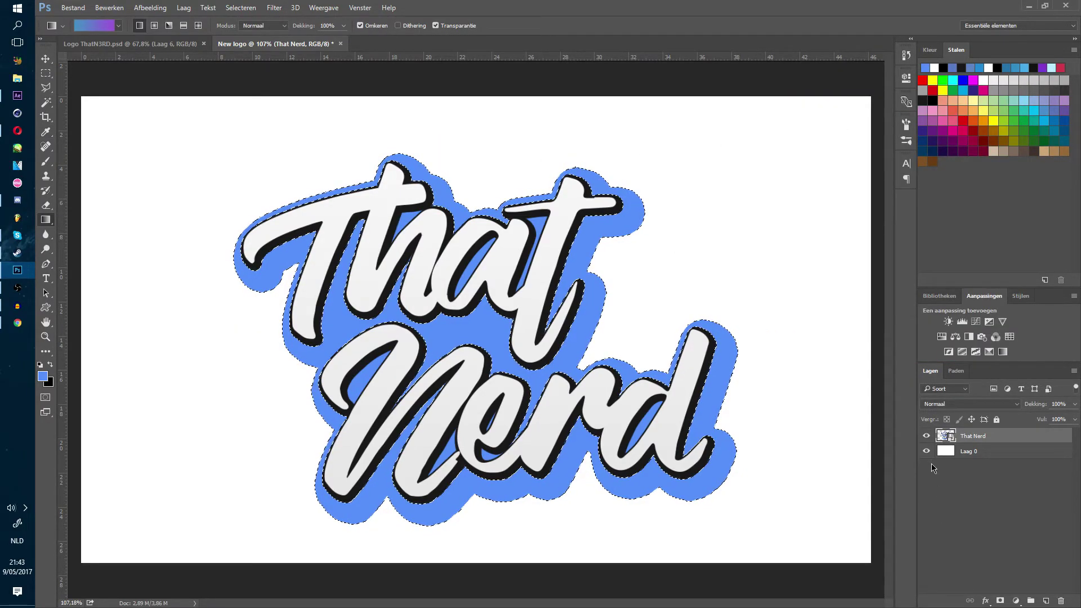
Rasterize the That Nerd layer and add the enclosed blue gap in the N's first stroke to the Magic Wand selection
{"action": "right_click", "coordinate": [1020, 438]}
{"action": "left_click", "coordinate": [936, 275]}
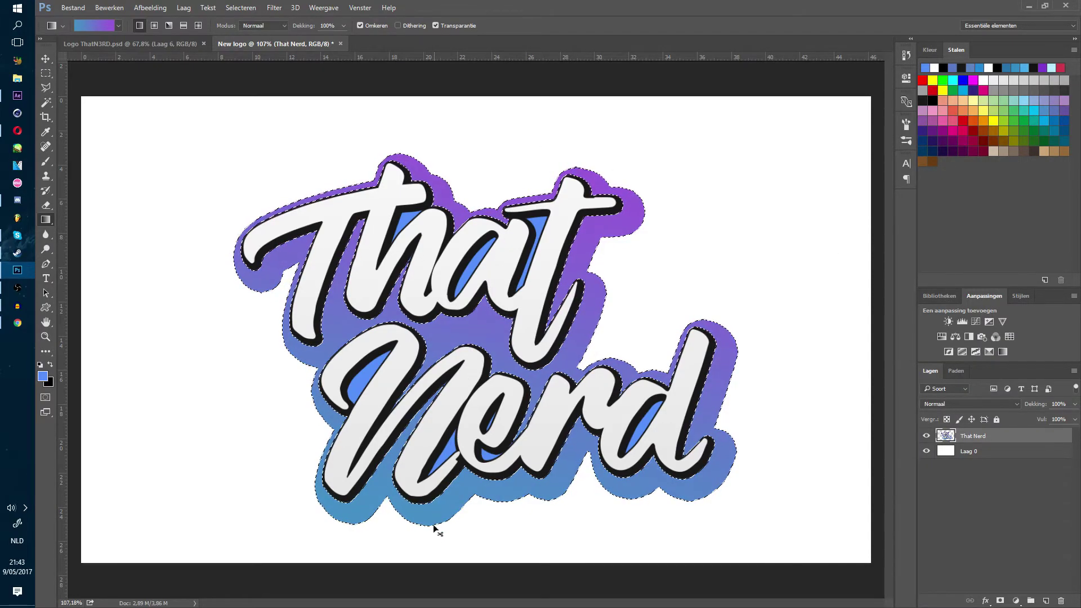
{"action": "key", "text": "z"}
{"action": "mouse_move", "coordinate": [382, 332]}
{"action": "left_mouse_down"}
{"action": "mouse_move", "coordinate": [342, 330]}
{"action": "mouse_move", "coordinate": [383, 322]}
{"action": "left_mouse_up"}
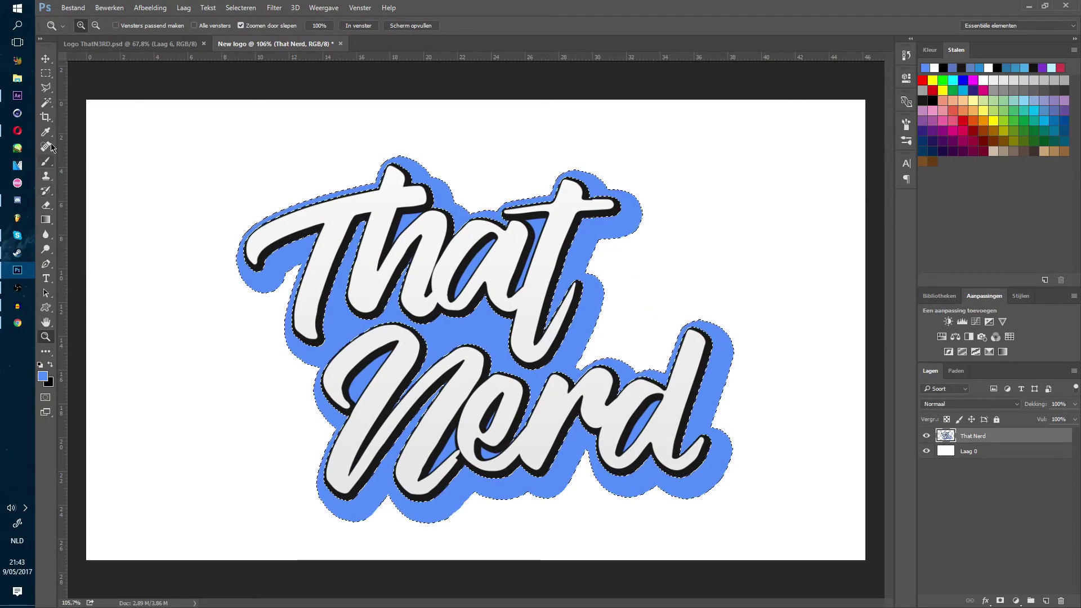
{"action": "left_click", "coordinate": [46, 103]}
{"action": "left_click", "coordinate": [373, 369], "text": "shift"}
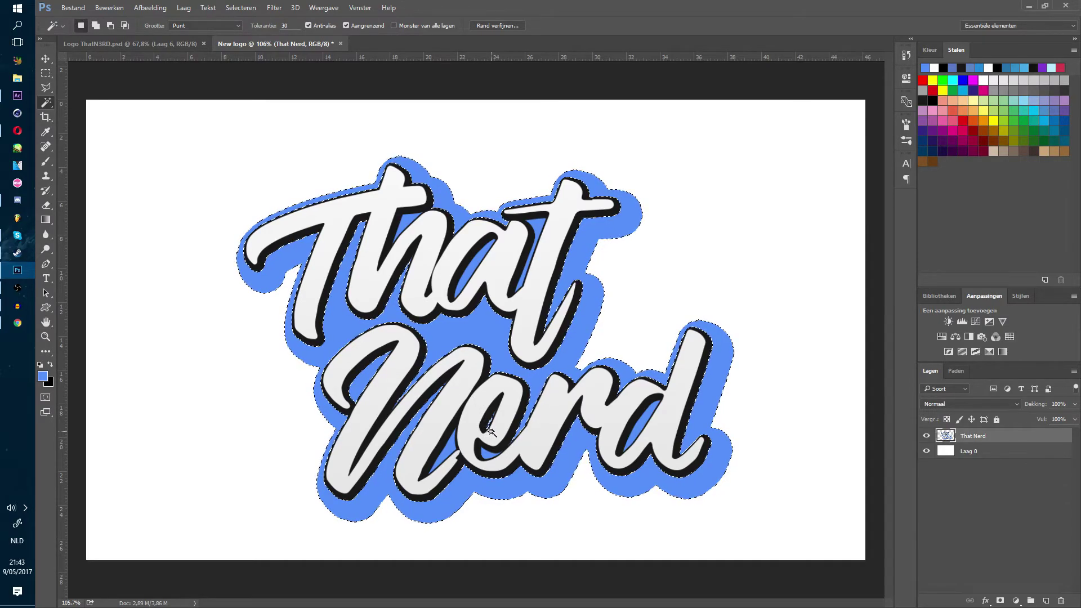
Add the thin blue sliver inside the letter e to the selection with the Magic Wand
{"action": "left_click", "coordinate": [46, 337]}
{"action": "left_click_drag", "start_coordinate": [534, 441], "coordinate": [648, 442]}
{"action": "left_click_drag", "start_coordinate": [263, 294], "coordinate": [306, 298]}
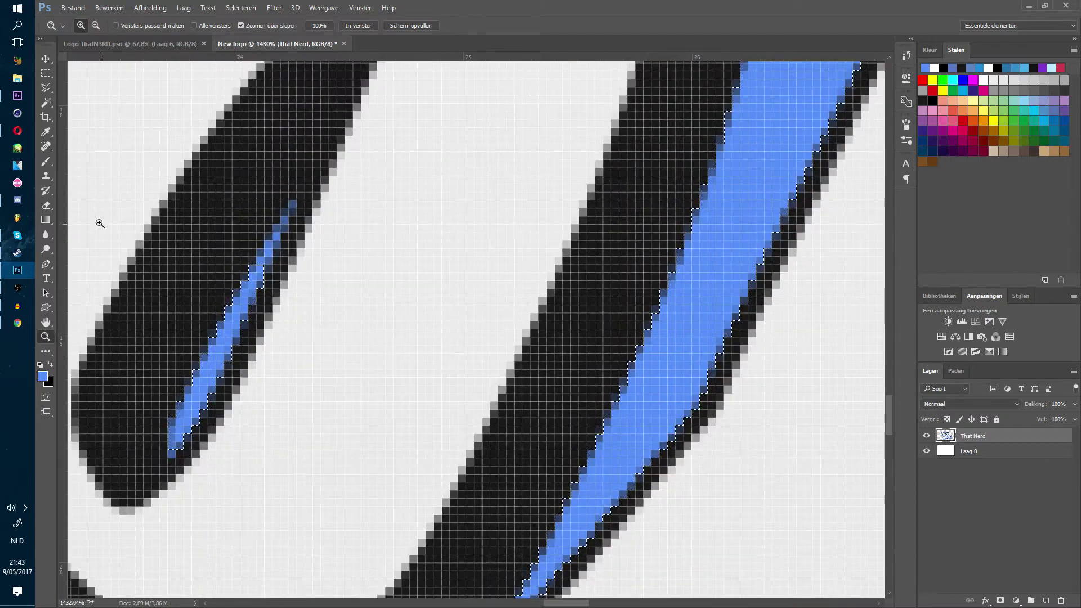
{"action": "left_click", "coordinate": [47, 102]}
{"action": "left_click", "coordinate": [296, 209], "text": "shift"}
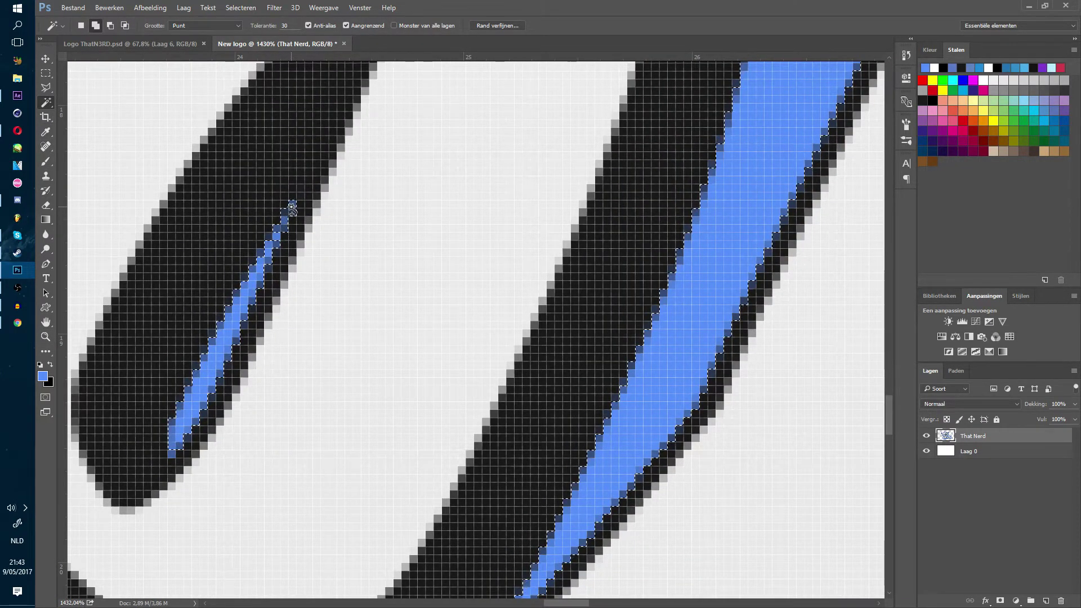
Add the enclosed blue area inside the letter d of Nerd to the selection
{"action": "key", "text": "z"}
{"action": "left_click_drag", "start_coordinate": [403, 357], "coordinate": [261, 334]}
{"action": "left_click_drag", "start_coordinate": [608, 374], "coordinate": [651, 375]}
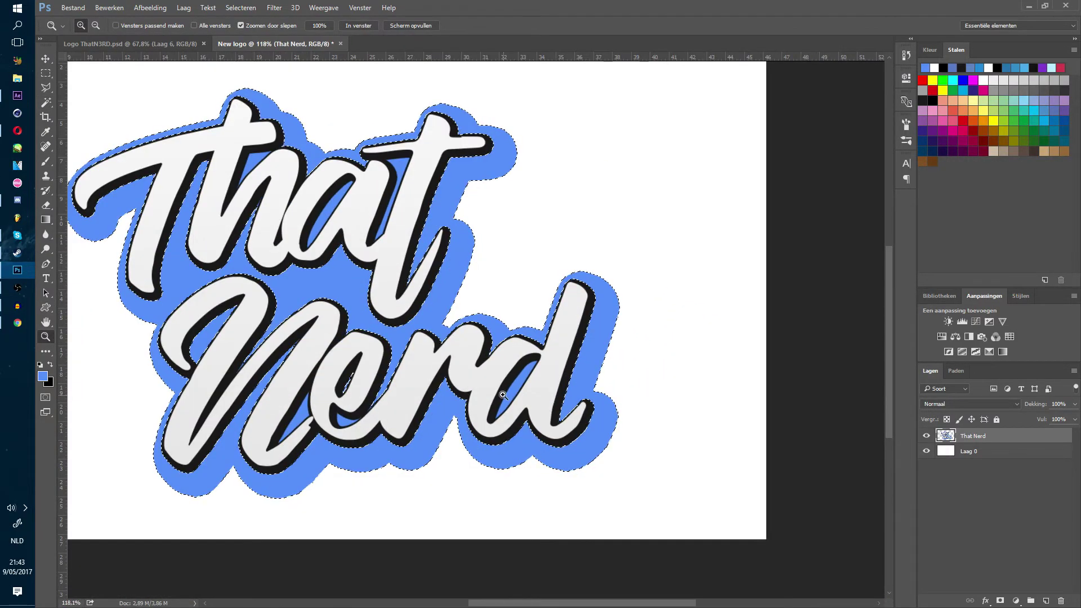
{"action": "left_click_drag", "start_coordinate": [503, 395], "coordinate": [524, 403]}
{"action": "scroll", "coordinate": [525, 404], "scroll_direction": "up", "scroll_amount": 2}
{"action": "key", "text": "w"}
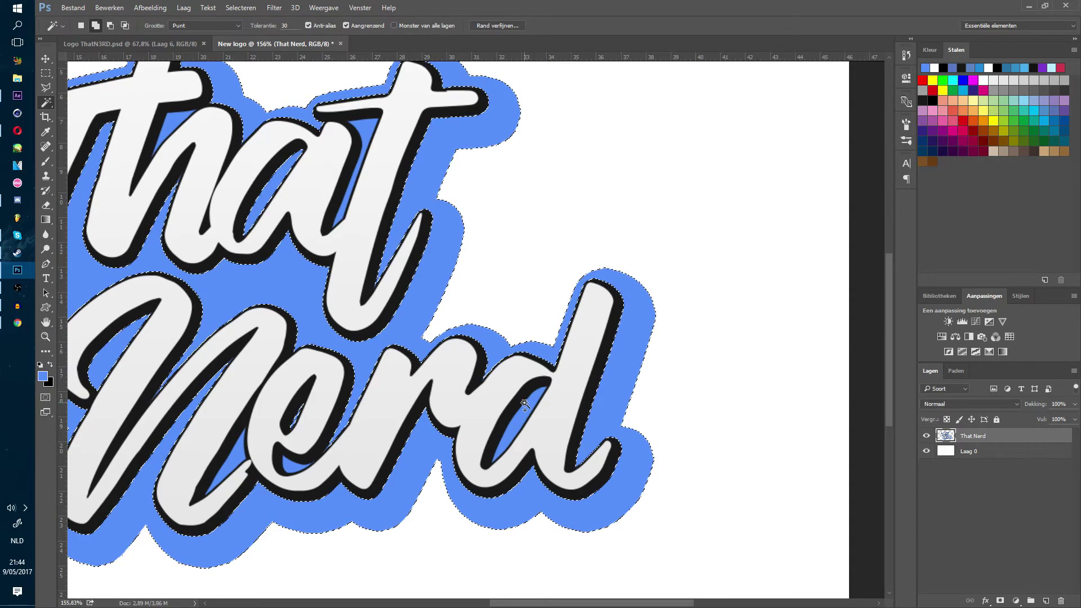
{"action": "left_click", "coordinate": [524, 403], "text": "shift"}
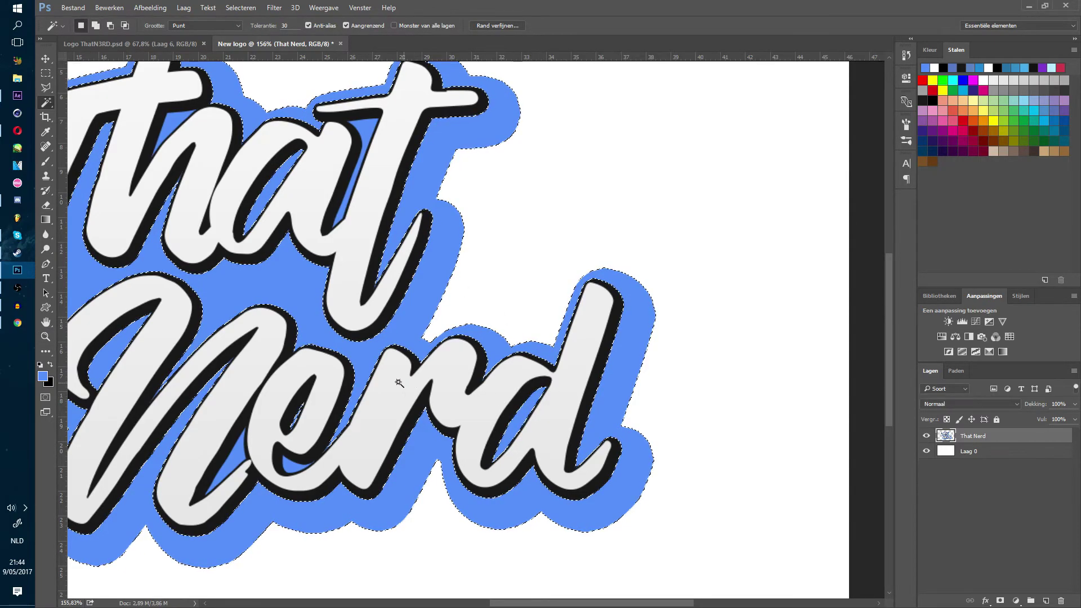
Extend the selection to the narrow blue tip inside the letter h of That
{"action": "scroll", "coordinate": [399, 383], "scroll_direction": "up", "scroll_amount": 2}
{"action": "key", "text": "z"}
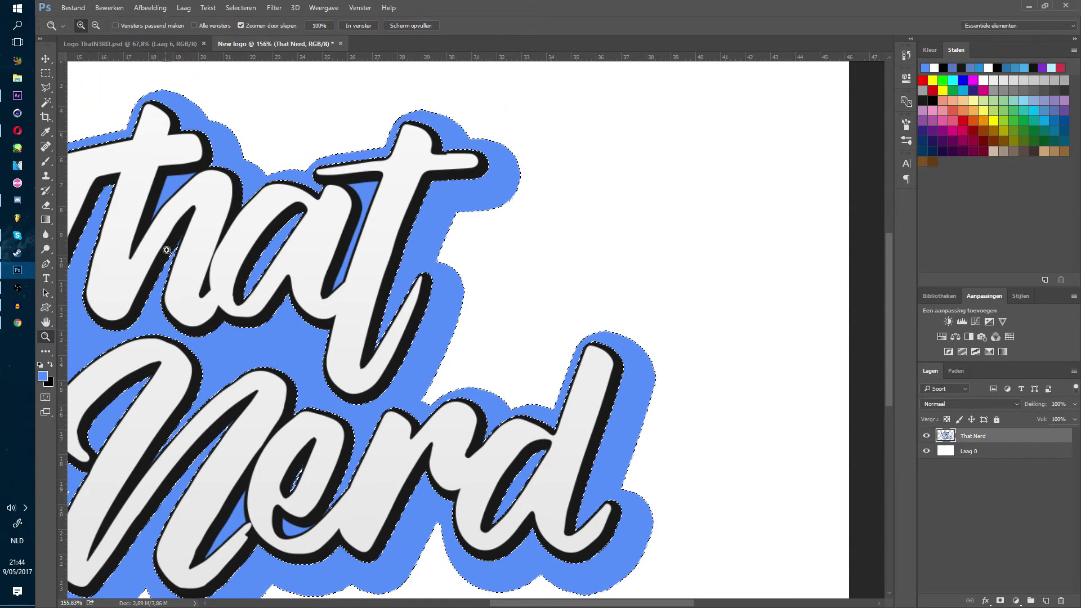
{"action": "left_click_drag", "start_coordinate": [167, 250], "coordinate": [316, 237]}
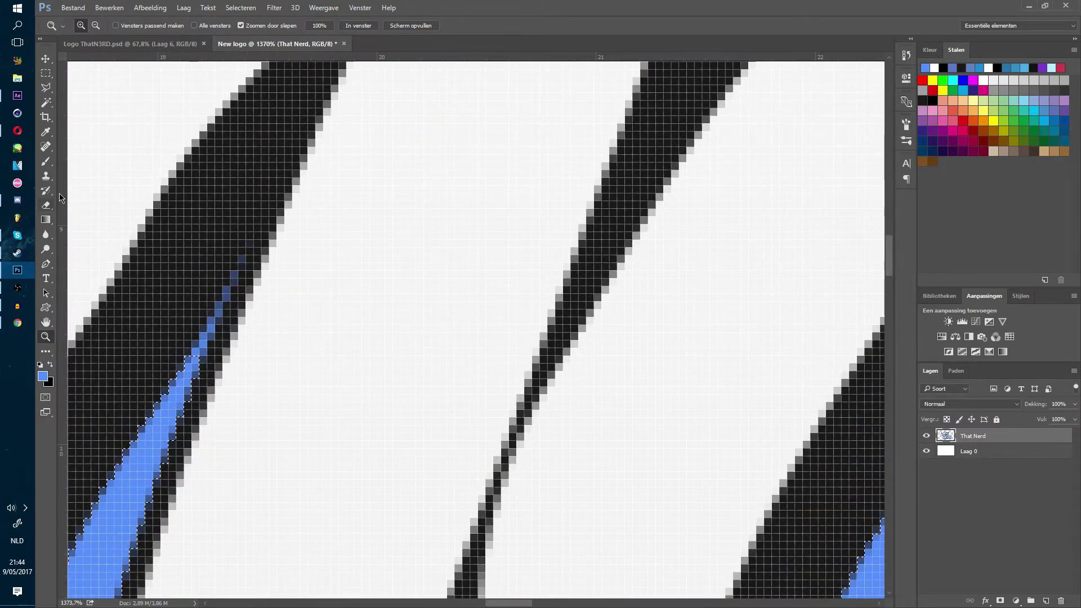
{"action": "left_click", "coordinate": [47, 104]}
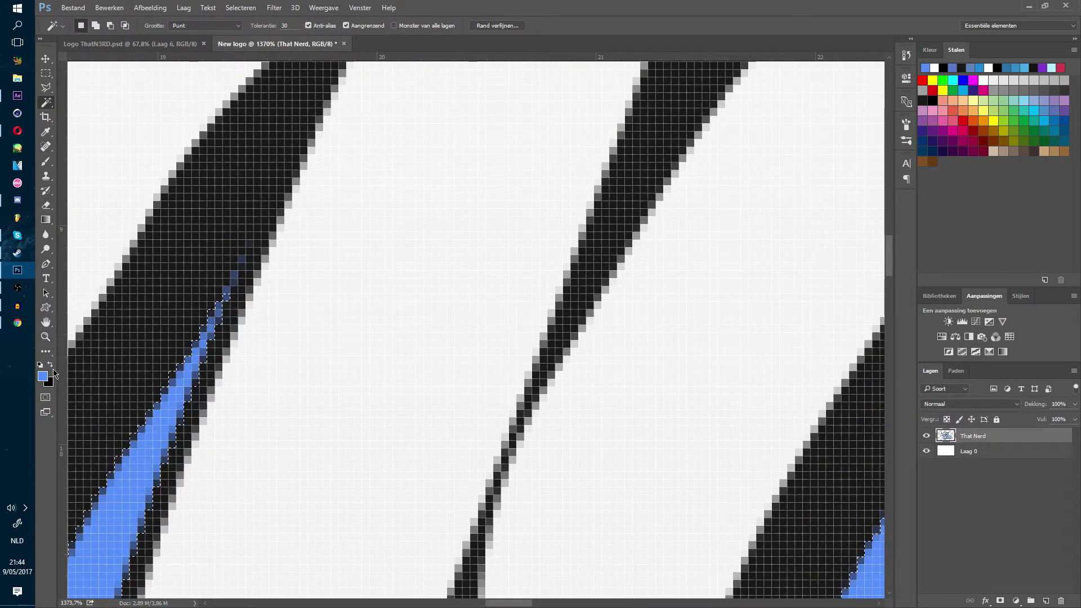
{"action": "left_click", "coordinate": [47, 336]}
{"action": "left_click_drag", "start_coordinate": [201, 332], "coordinate": [128, 368]}
{"action": "left_click_drag", "start_coordinate": [242, 332], "coordinate": [258, 332]}
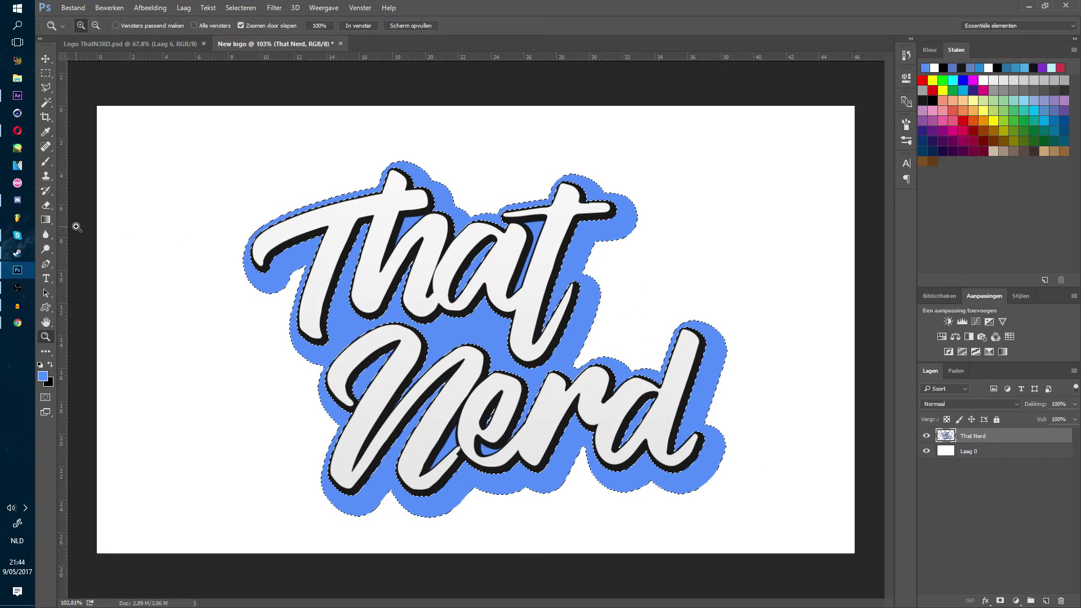
{"action": "left_click", "coordinate": [45, 220]}
{"action": "left_click_drag", "start_coordinate": [440, 507], "coordinate": [539, 164]}
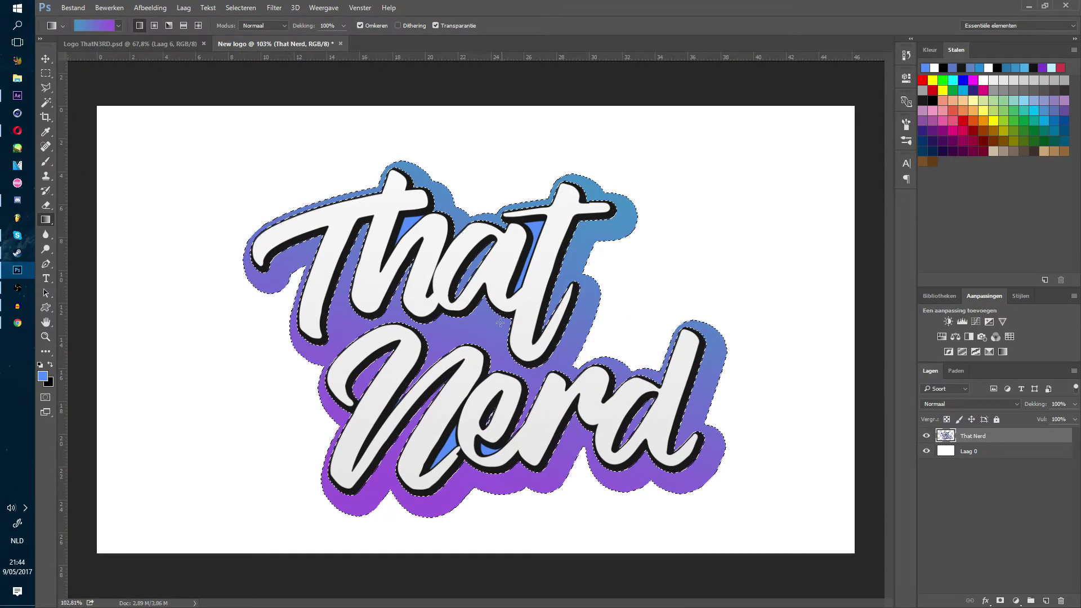
{"action": "key", "text": "ctrl+z"}
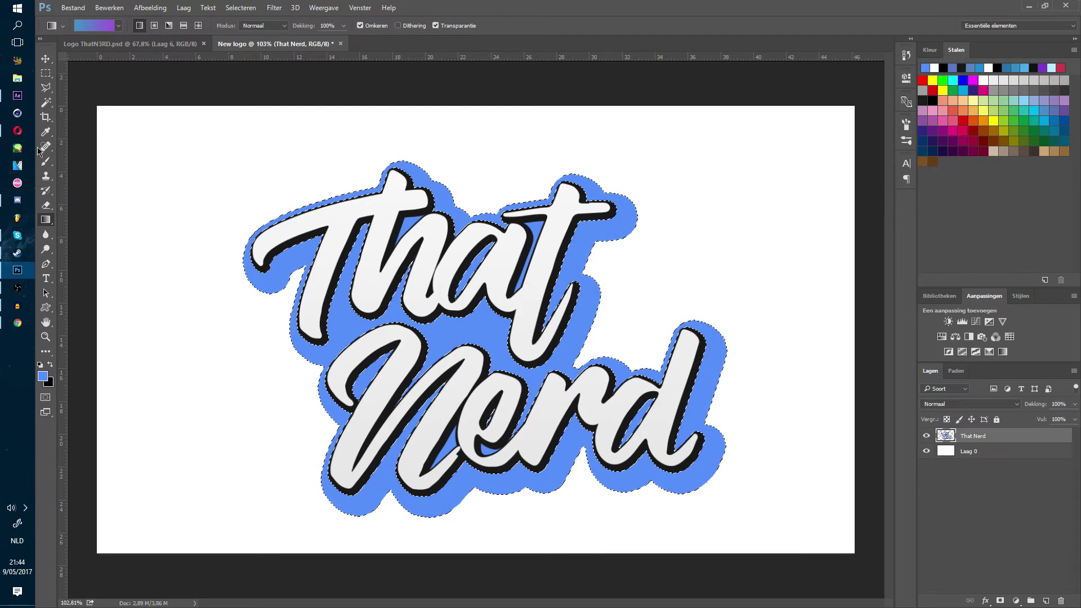
Add the remaining blue gaps between the N and e and inside the e's lower curve to the selection
{"action": "left_click", "coordinate": [45, 105]}
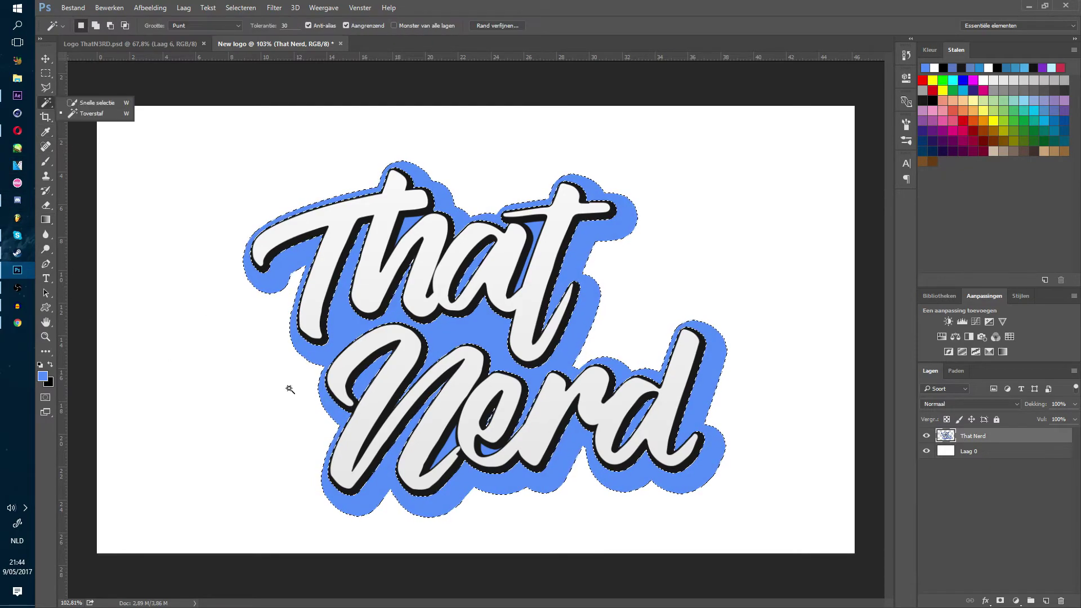
{"action": "left_click", "coordinate": [448, 450]}
{"action": "left_click", "coordinate": [490, 449]}
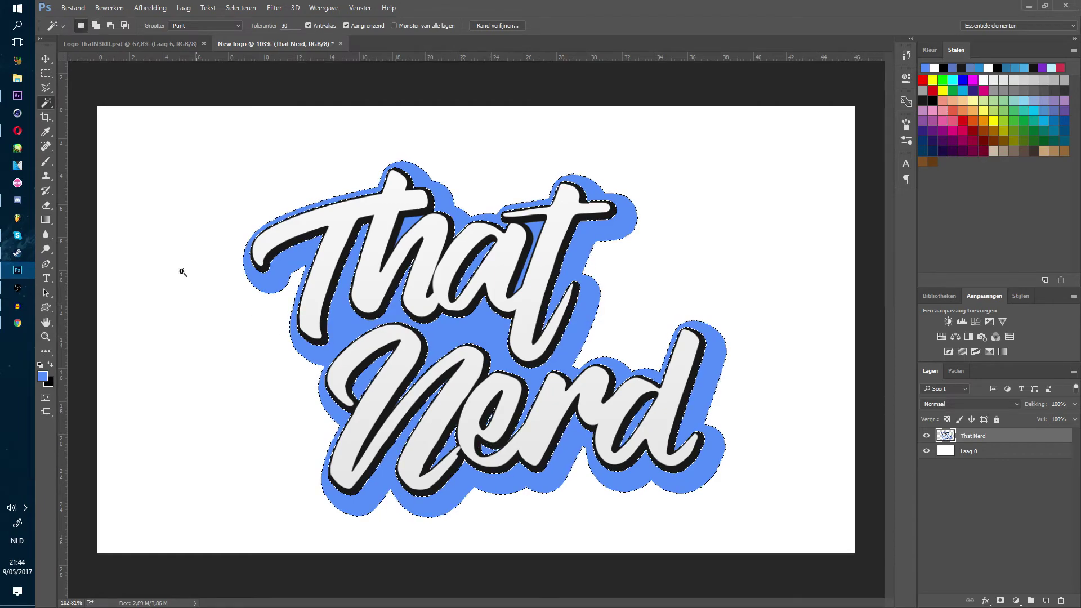
Fill the selected outline with the linear blue-to-purple gradient, purple below and blue above, and deselect
{"action": "left_click", "coordinate": [46, 220]}
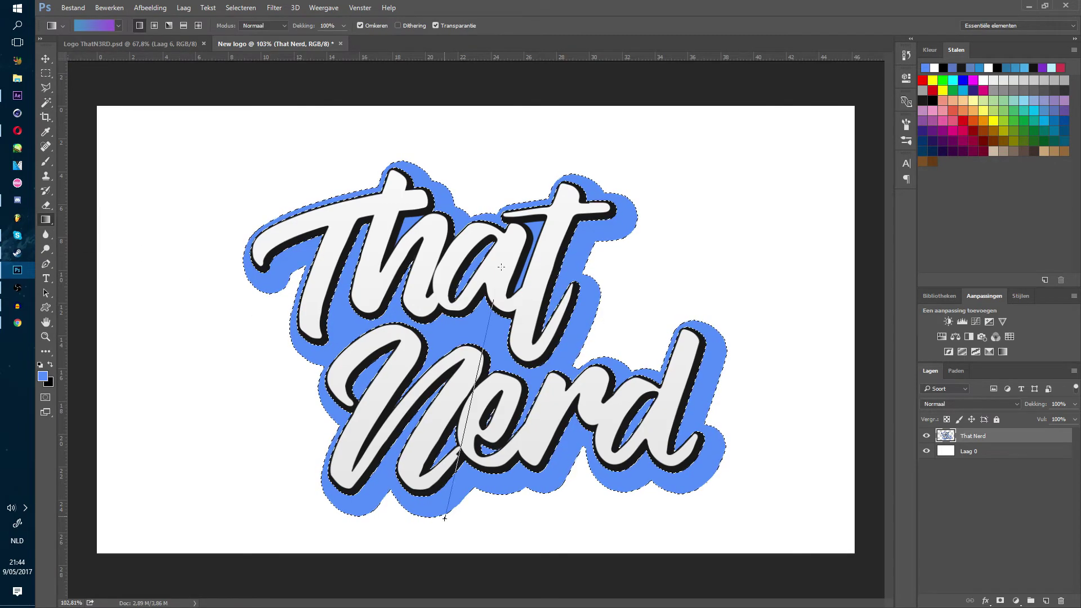
{"action": "left_click_drag", "start_coordinate": [444, 514], "coordinate": [557, 102]}
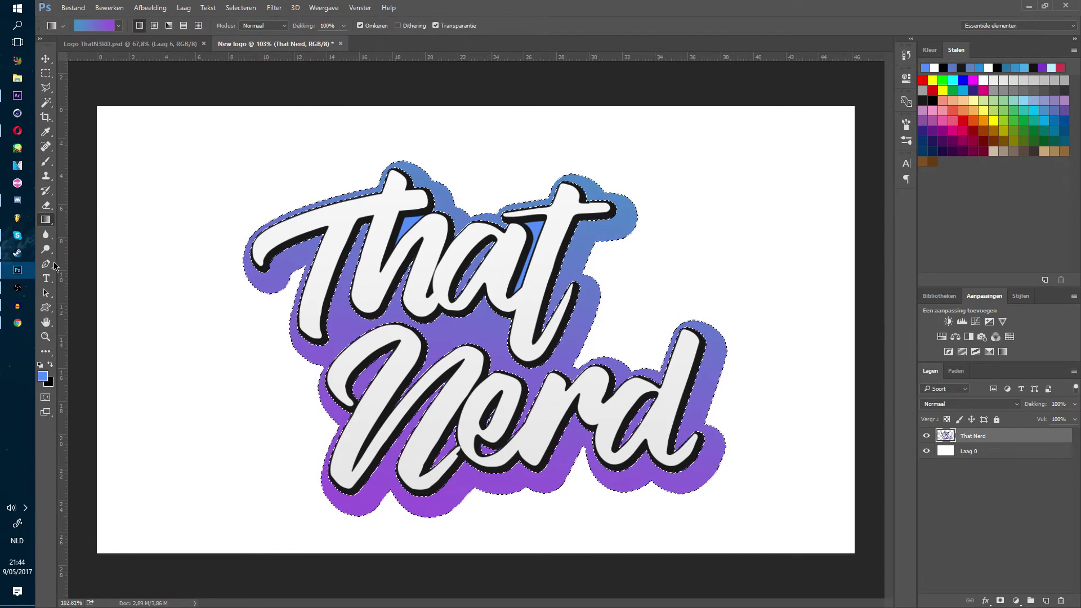
{"action": "left_click", "coordinate": [46, 74]}
{"action": "left_click", "coordinate": [232, 323]}
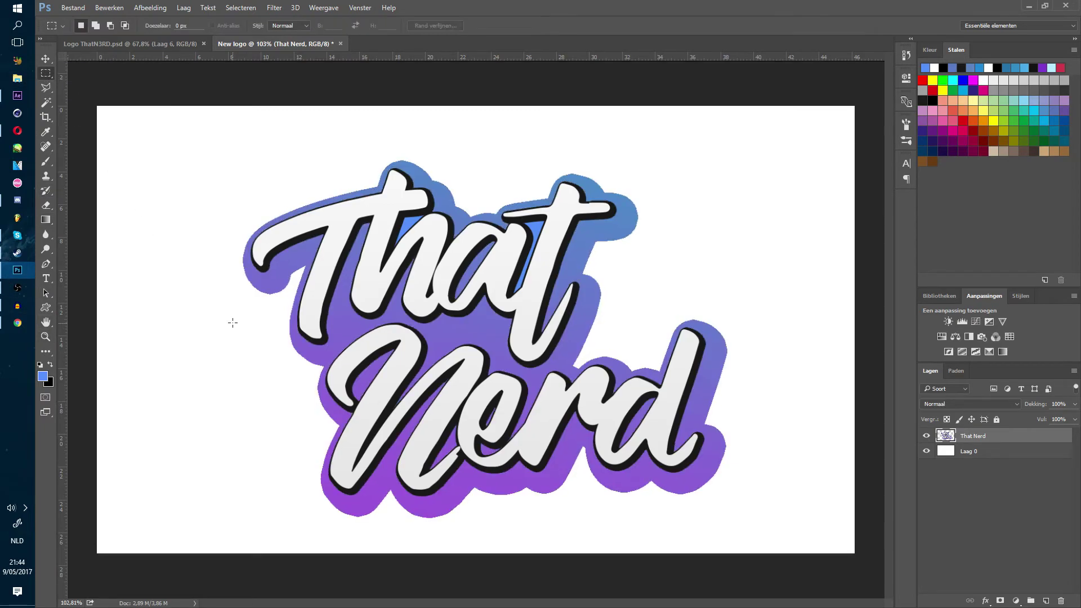
Apply a white 10 px outside stroke layer style to the That Nerd layer
{"action": "left_click", "coordinate": [45, 338]}
{"action": "left_click_drag", "start_coordinate": [391, 410], "coordinate": [490, 414]}
{"action": "key", "text": "ctrl+0"}
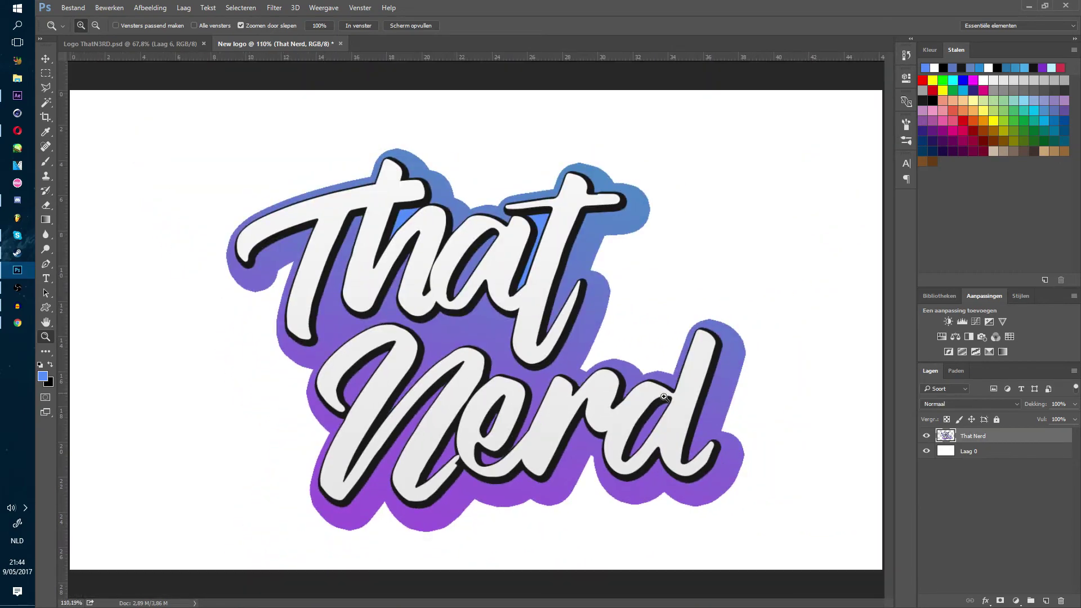
{"action": "double_click", "coordinate": [1034, 438]}
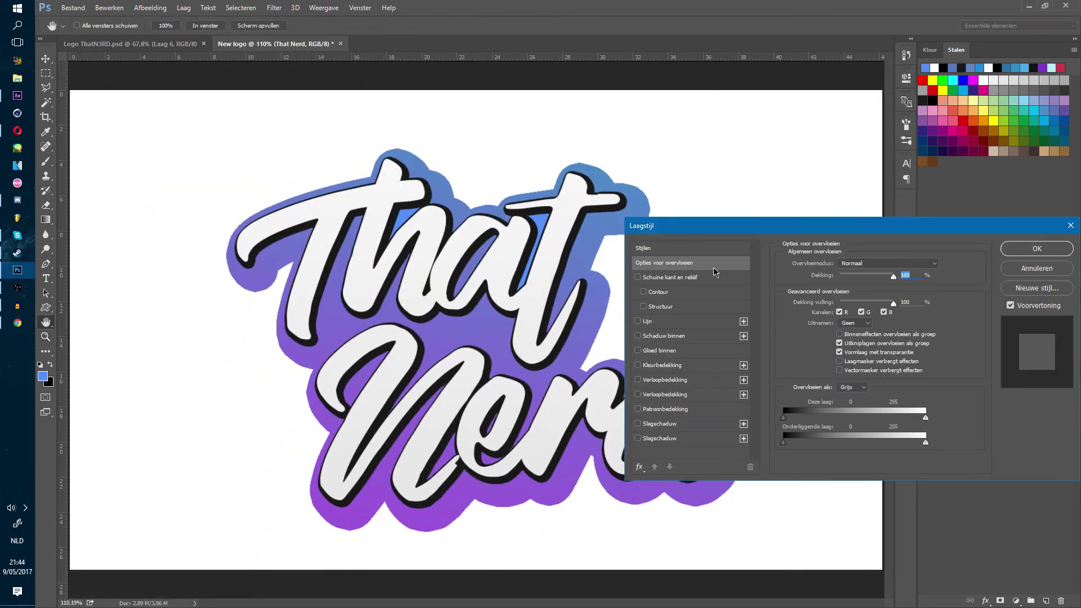
{"action": "left_click", "coordinate": [638, 322]}
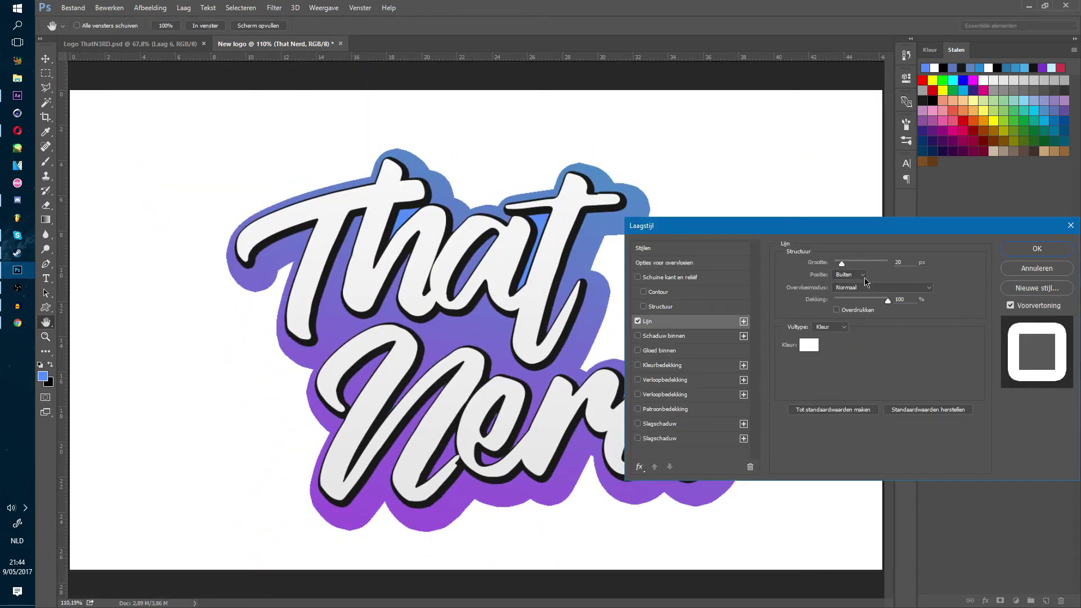
{"action": "double_click", "coordinate": [895, 263]}
{"action": "type", "text": "10"}
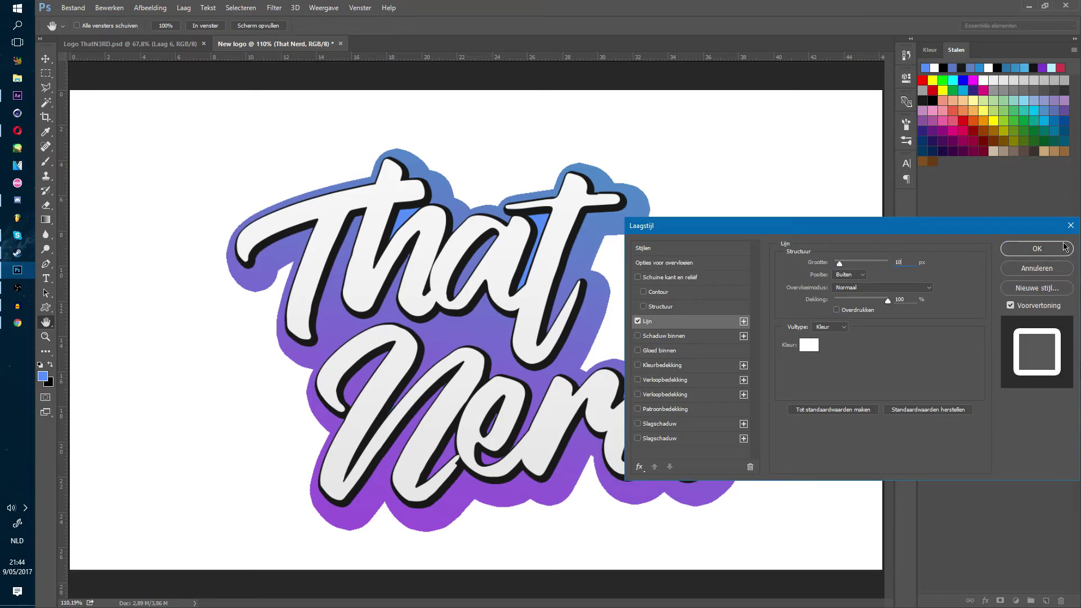
{"action": "left_click", "coordinate": [1047, 247]}
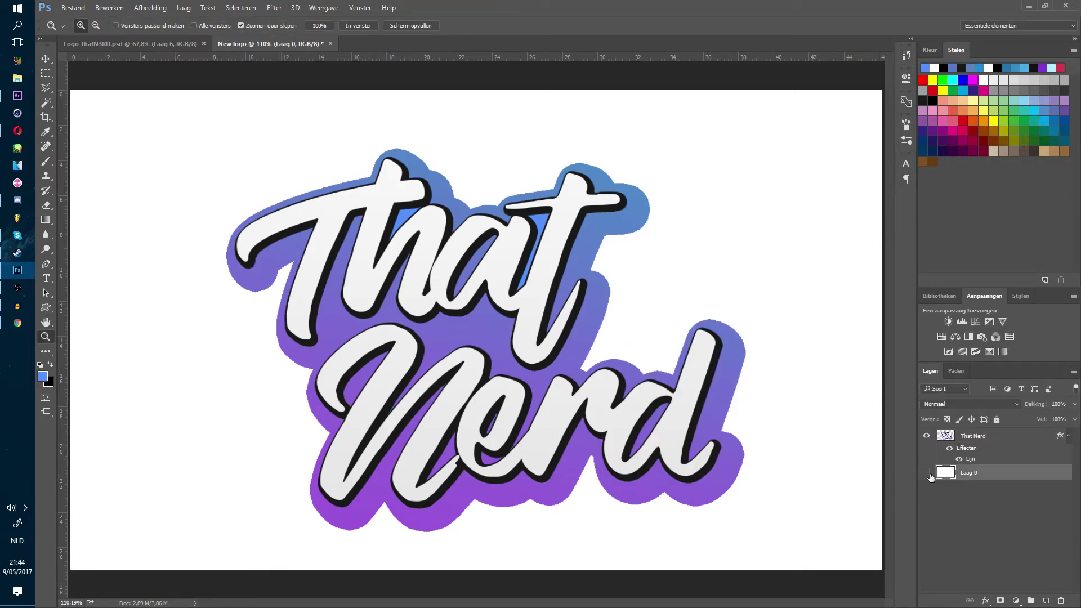
Hide the white Laag 0 background and inspect the logo's outer edge
{"action": "left_click", "coordinate": [928, 474]}
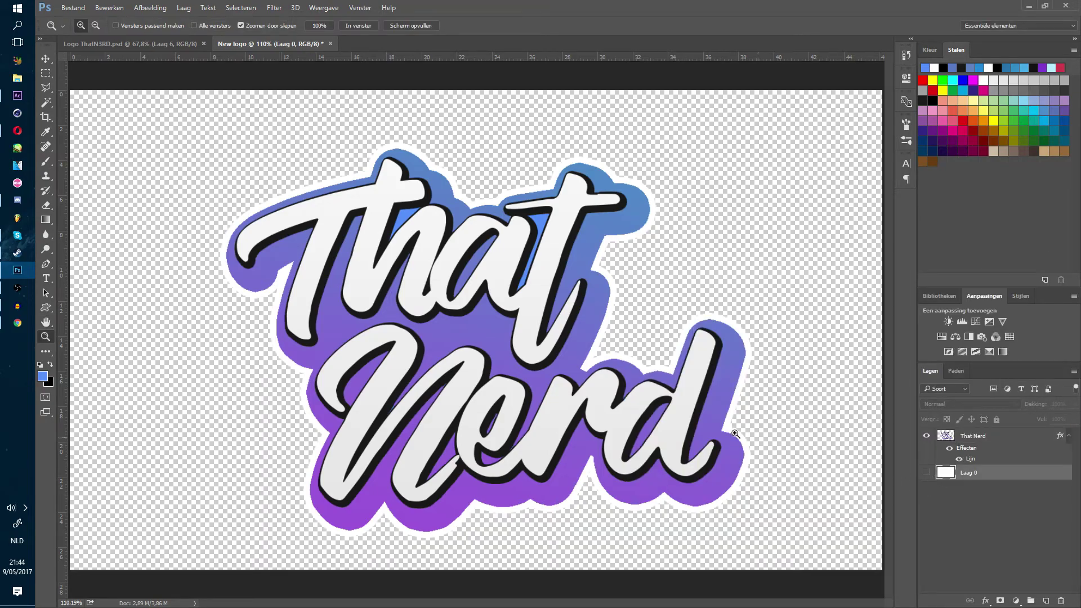
{"action": "mouse_move", "coordinate": [309, 364]}
{"action": "left_mouse_down"}
{"action": "mouse_move", "coordinate": [272, 362]}
{"action": "mouse_move", "coordinate": [299, 360]}
{"action": "left_mouse_up"}
{"action": "left_click_drag", "start_coordinate": [496, 397], "coordinate": [558, 403]}
Rasterize the That Nerd layer's style and move the logo slightly up and left on the canvas
{"action": "right_click", "coordinate": [1037, 452]}
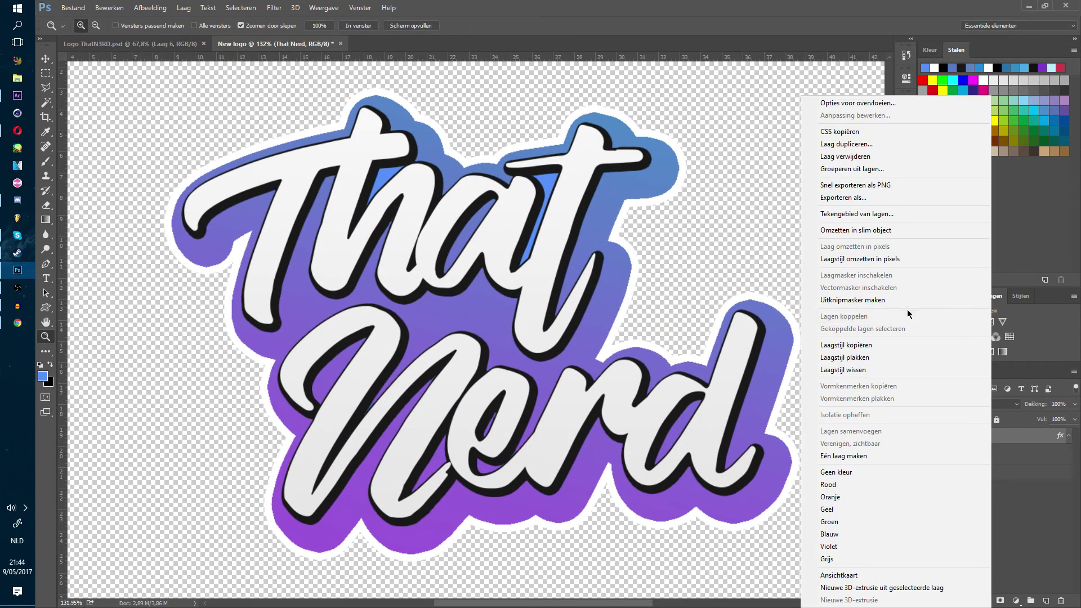
{"action": "left_click", "coordinate": [901, 266]}
{"action": "key", "text": "ctrl+t"}
{"action": "mouse_move", "coordinate": [553, 359]}
{"action": "left_mouse_down"}
{"action": "mouse_move", "coordinate": [555, 339]}
{"action": "mouse_move", "coordinate": [577, 342]}
{"action": "mouse_move", "coordinate": [579, 352]}
{"action": "mouse_move", "coordinate": [531, 355]}
{"action": "mouse_move", "coordinate": [539, 348]}
{"action": "left_mouse_up"}
{"action": "key", "text": "Return"}
{"action": "key", "text": "z"}
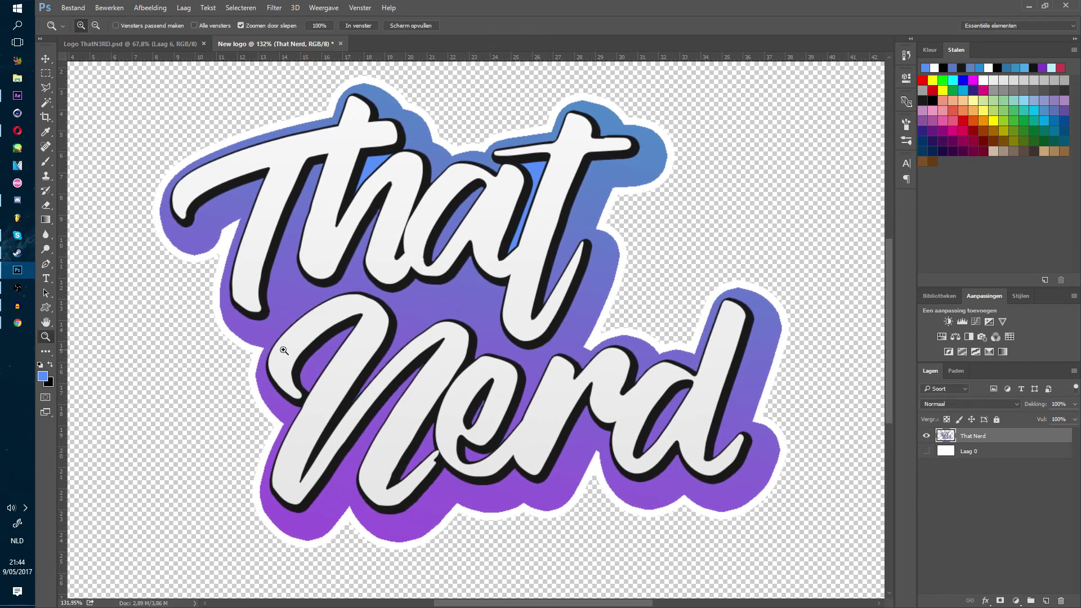
{"action": "left_click_drag", "start_coordinate": [284, 350], "coordinate": [394, 365]}
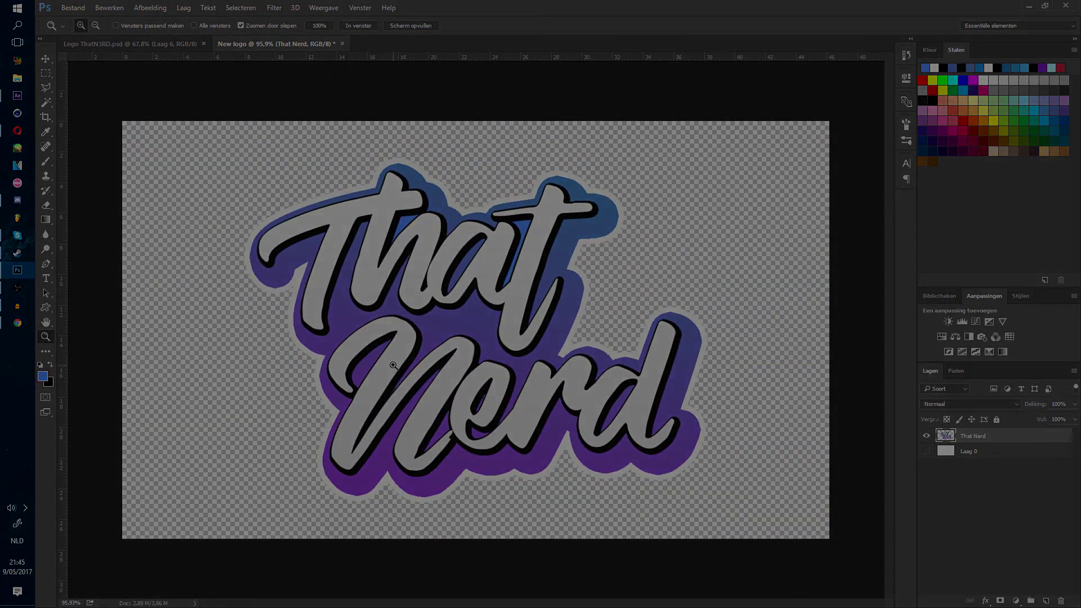